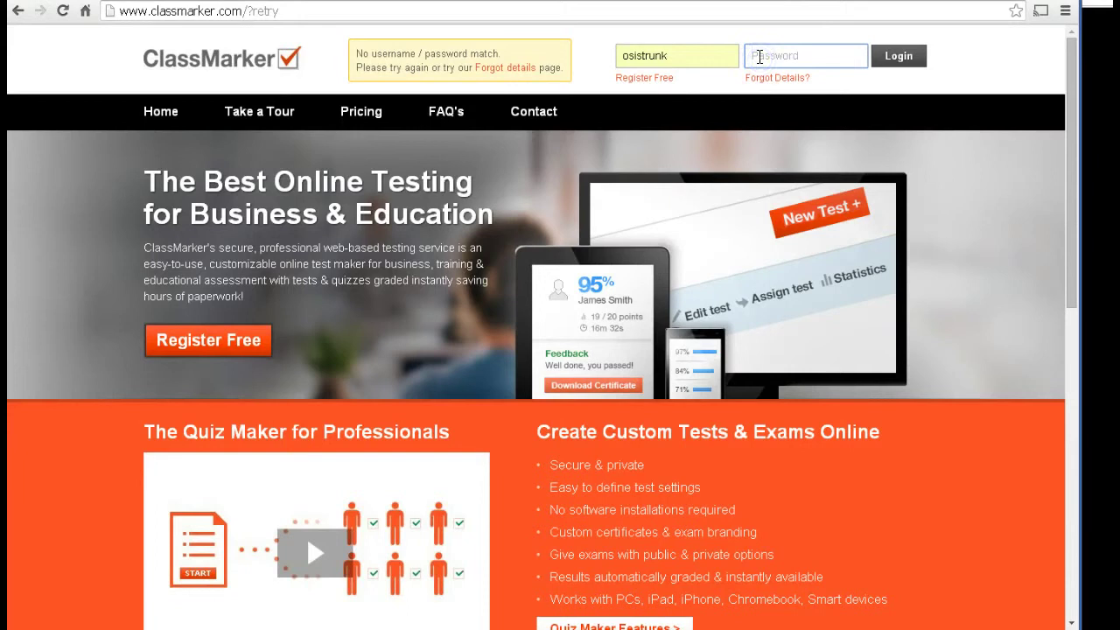
Step: Enter the password and log in, then sign out of the teacher account
{"action": "type", "text": "p"}
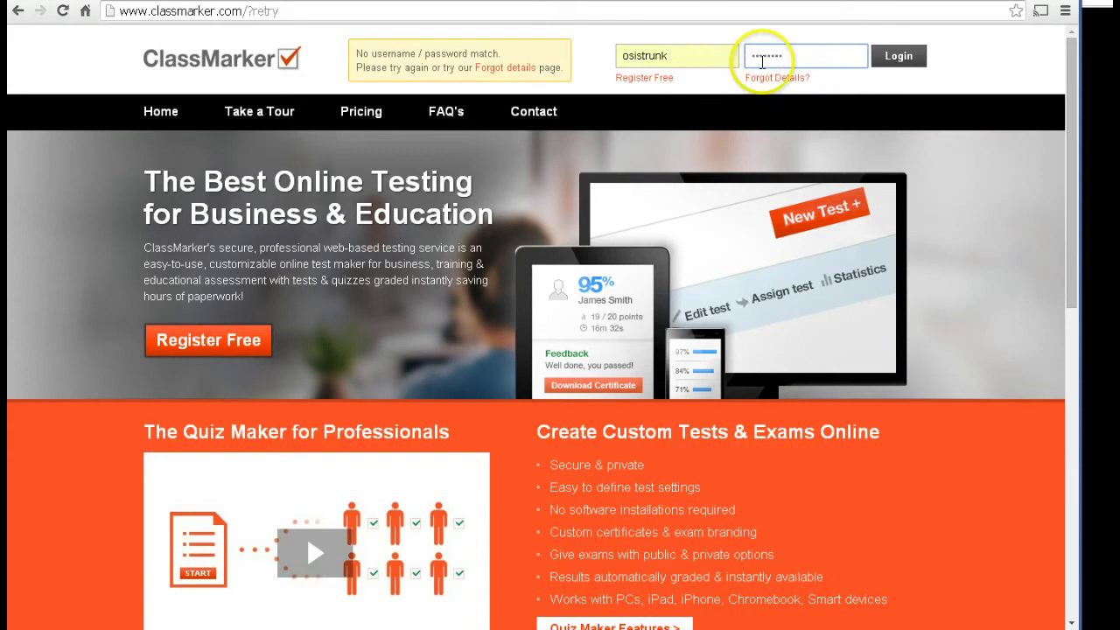
{"action": "left_click", "coordinate": [893, 61]}
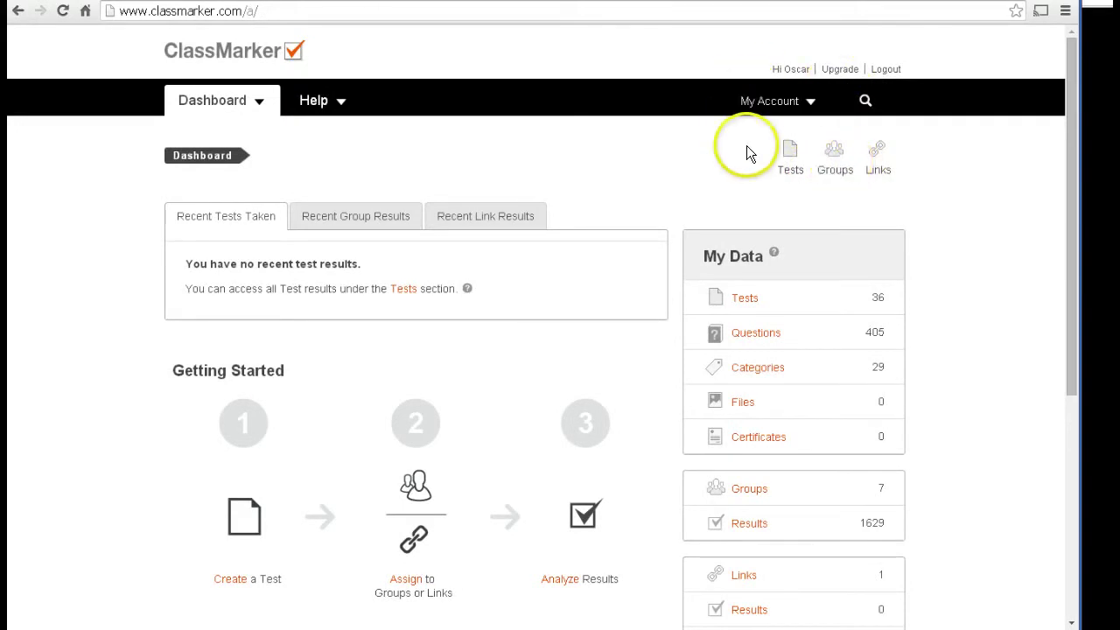
{"action": "left_click", "coordinate": [885, 70]}
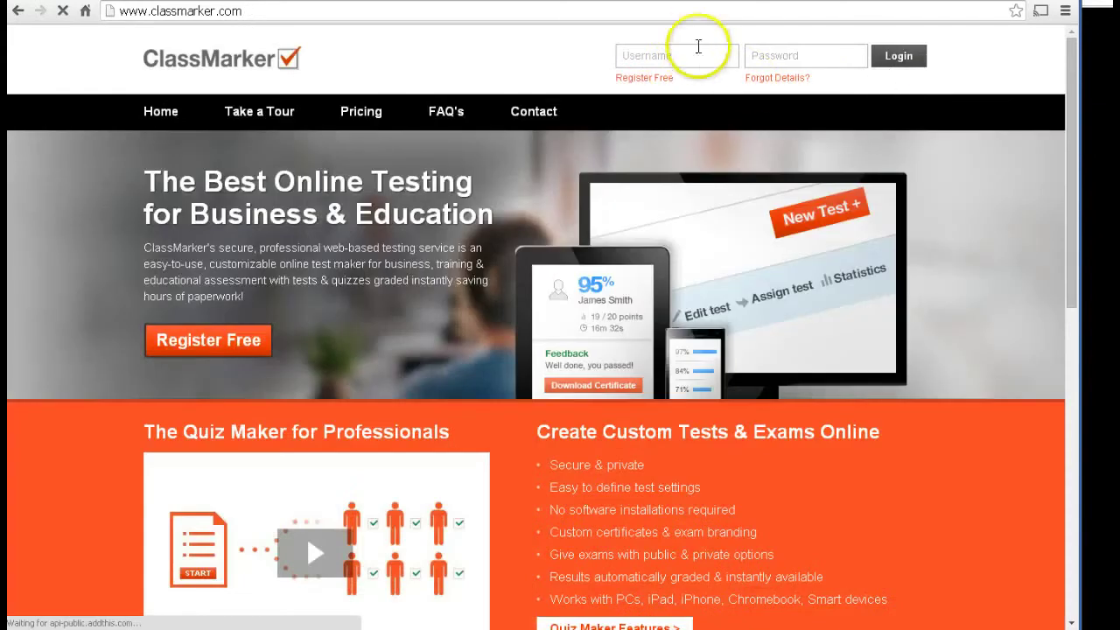
Step: Try logging in with the account e-mail address as username and its password
{"action": "left_click", "coordinate": [695, 55]}
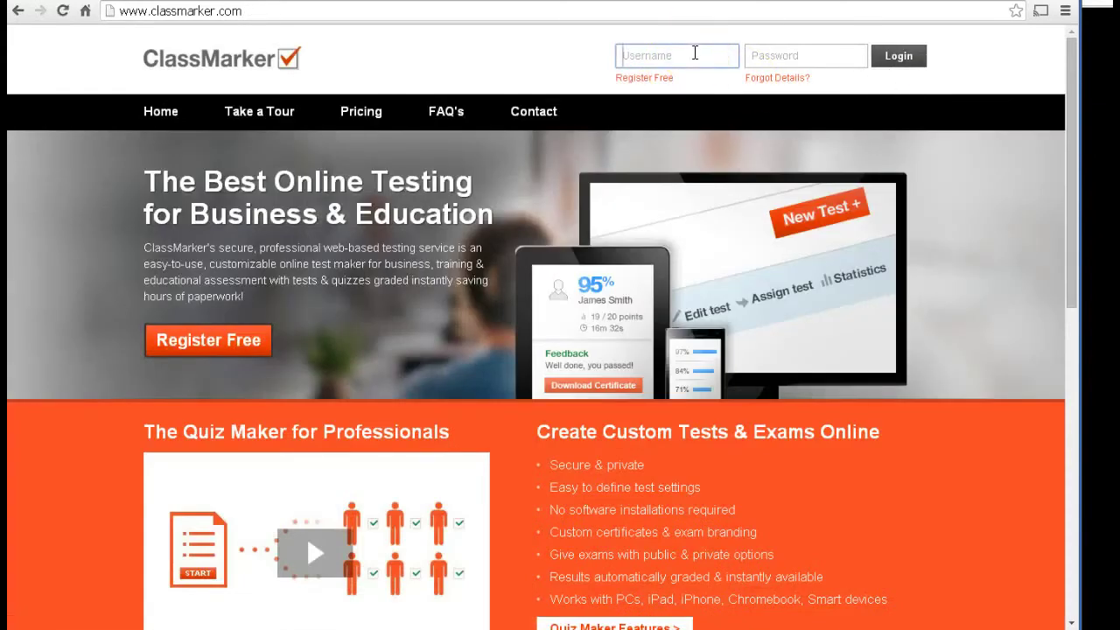
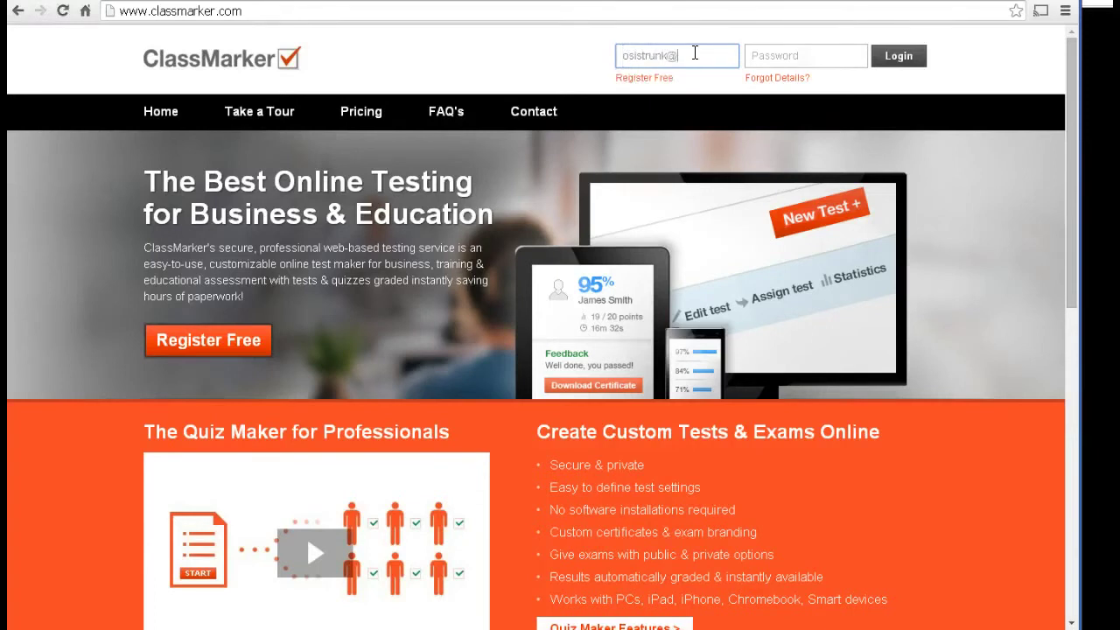
{"action": "left_click", "coordinate": [775, 55]}
{"action": "type", "text": "••"}
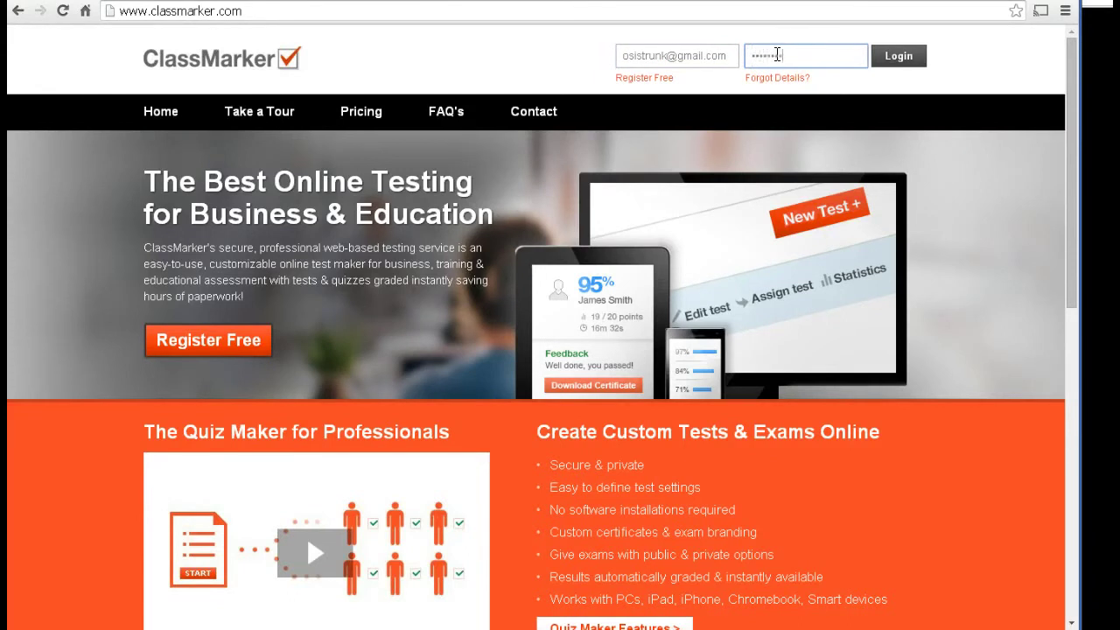
{"action": "left_click", "coordinate": [879, 59]}
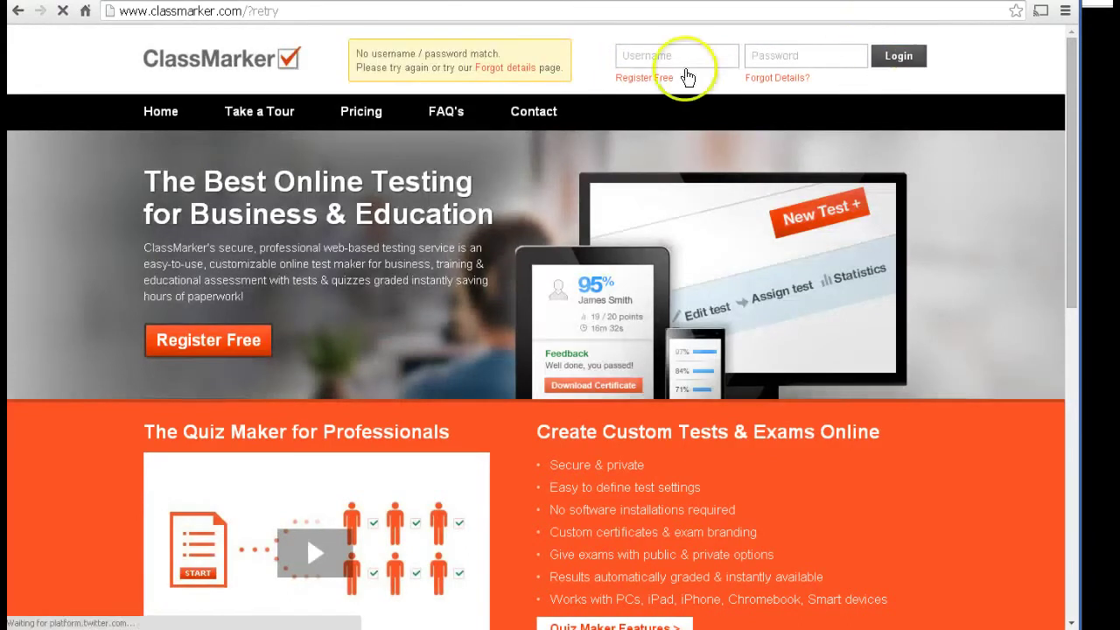
Step: Retry the login using the suggested student username
{"action": "left_click", "coordinate": [675, 57]}
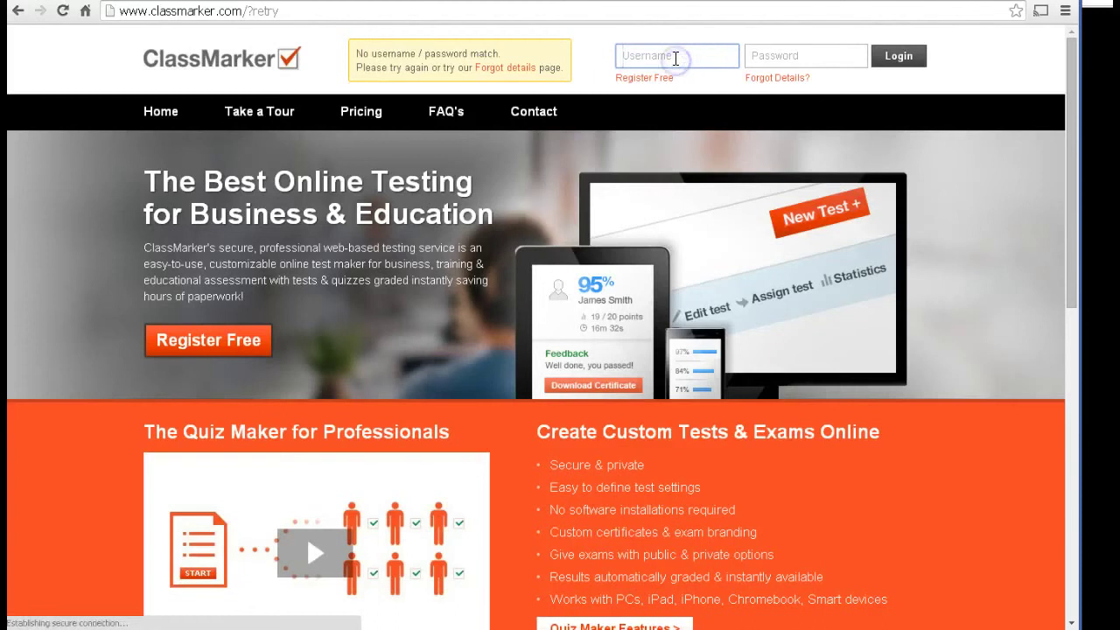
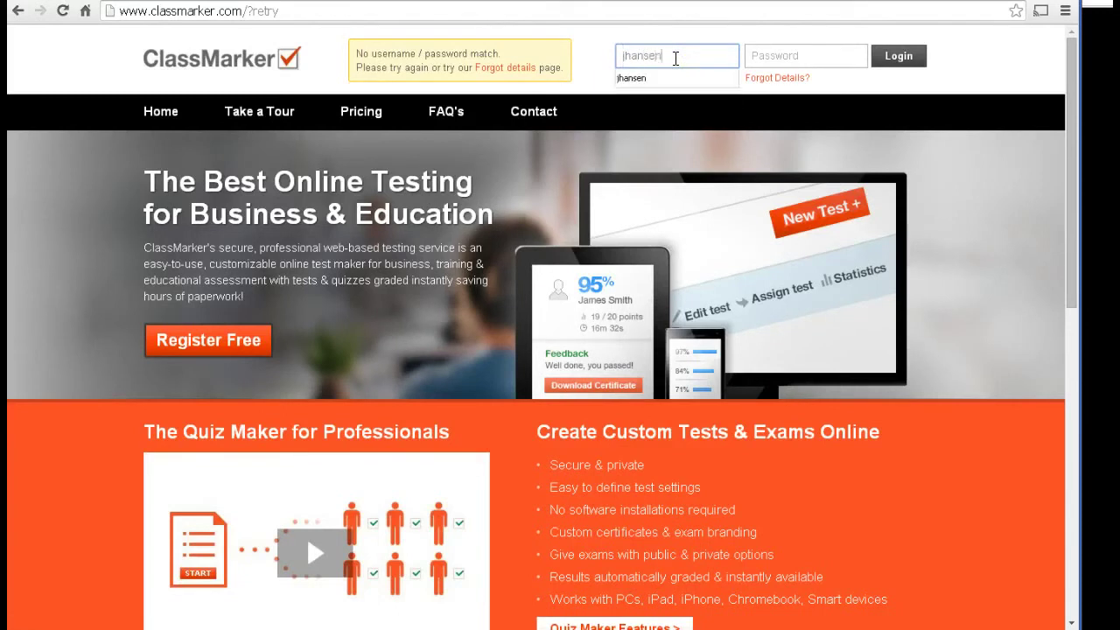
{"action": "left_click", "coordinate": [652, 77]}
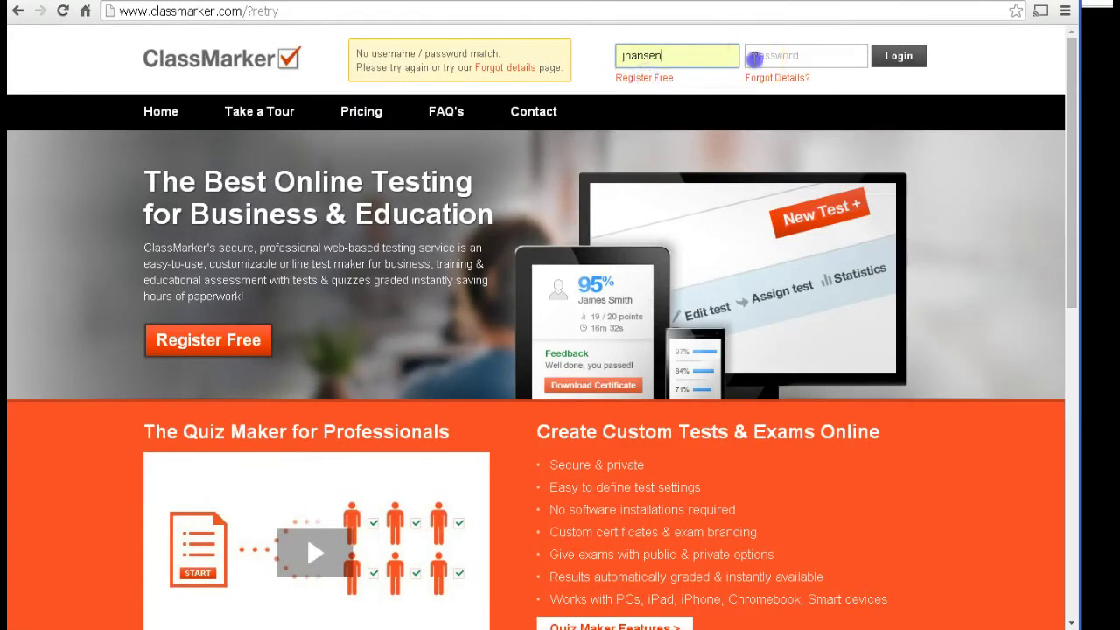
{"action": "left_click", "coordinate": [754, 58]}
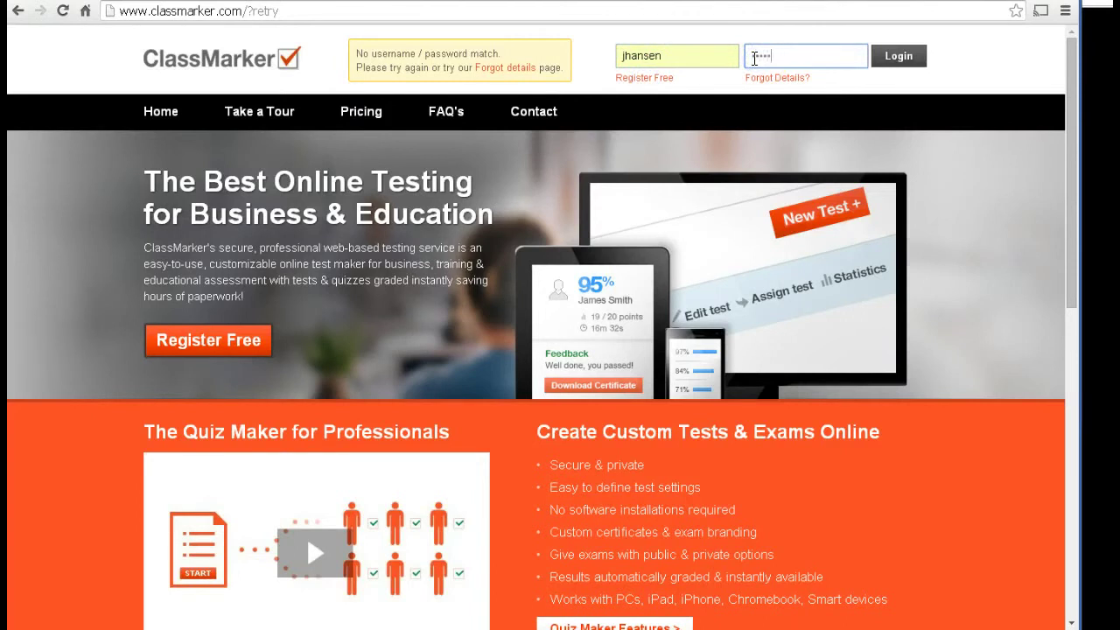
{"action": "left_click", "coordinate": [888, 58]}
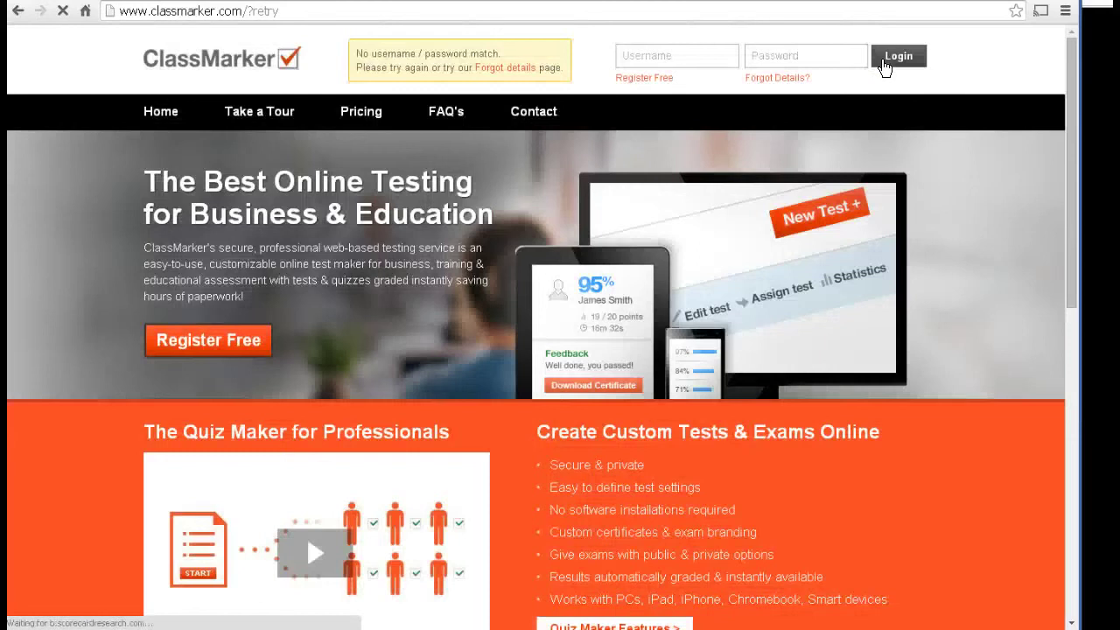
Step: Log in with the teacher username to reach the Dashboard: 36 tests, 405 questions, 7 groups
{"action": "left_click", "coordinate": [692, 56]}
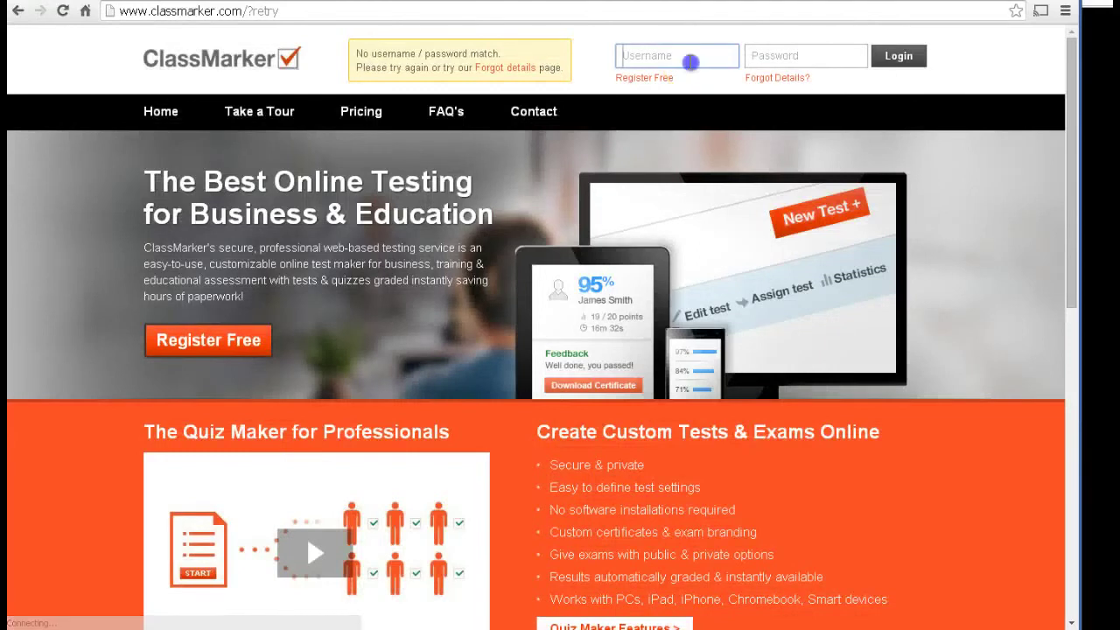
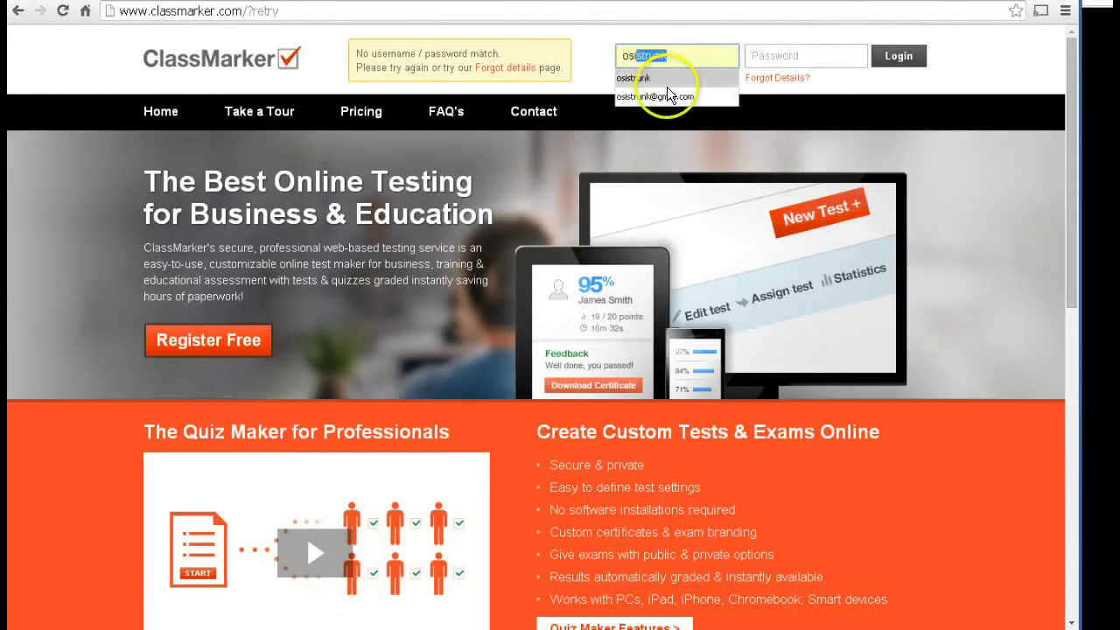
{"action": "left_click", "coordinate": [665, 78]}
{"action": "left_click", "coordinate": [764, 56]}
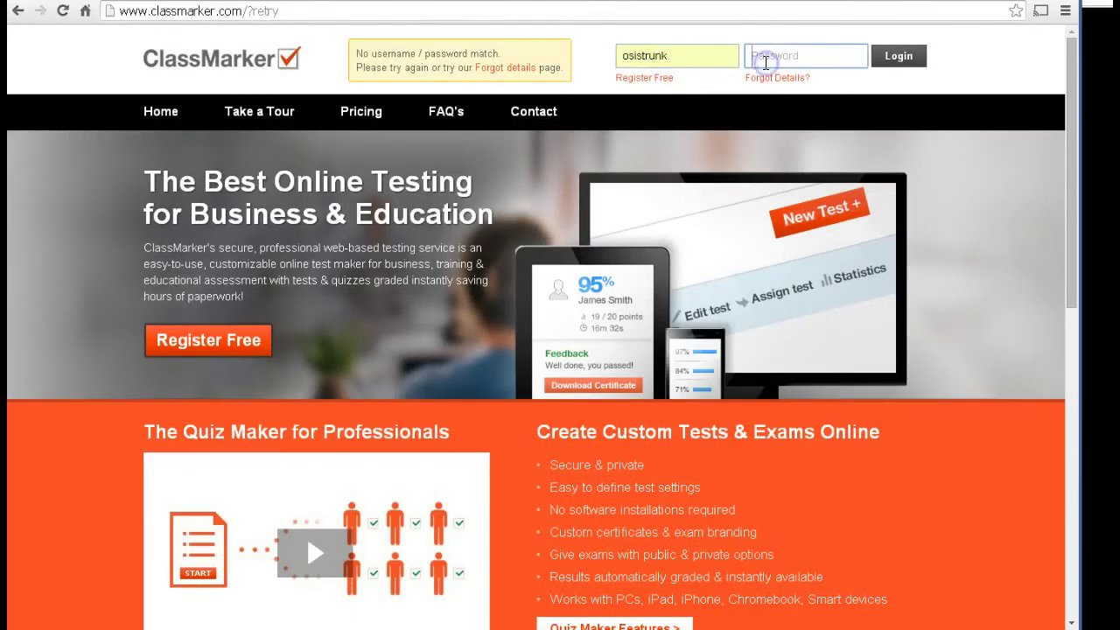
{"action": "type", "text": "*"}
{"action": "left_click", "coordinate": [896, 57]}
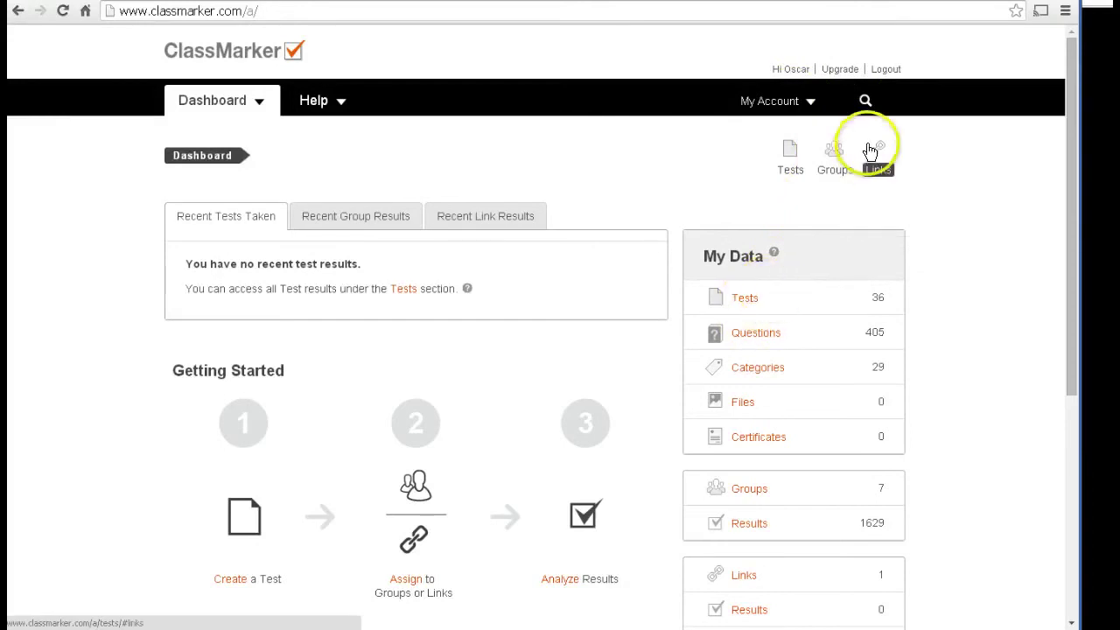
Step: View the student's details under misfall2014 Members (1), then log out to the home page
{"action": "left_click", "coordinate": [832, 170]}
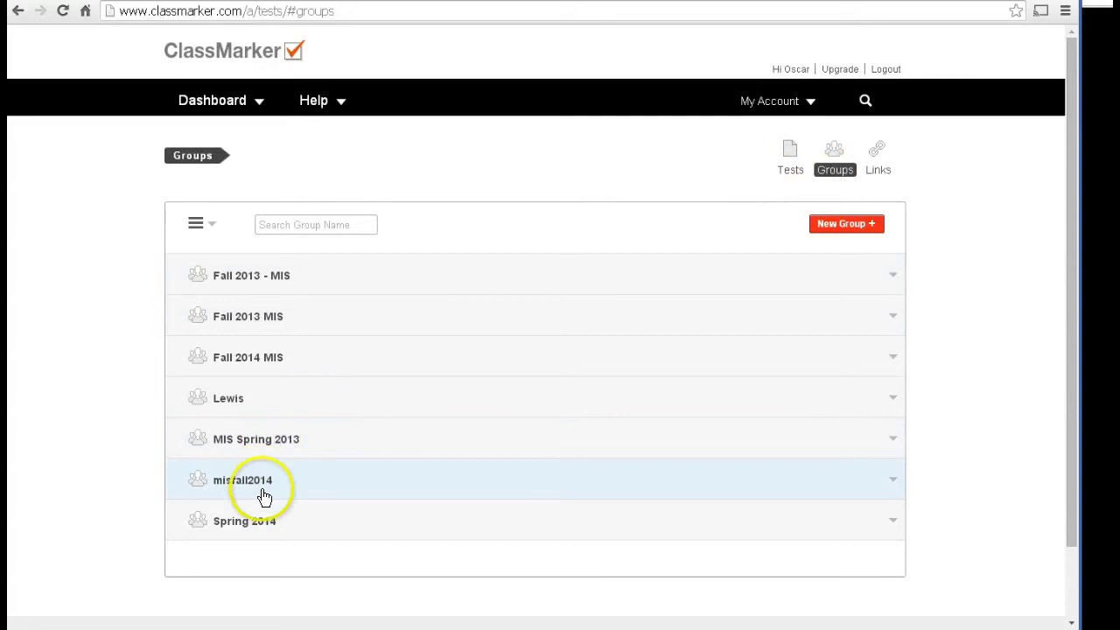
{"action": "left_click", "coordinate": [248, 487]}
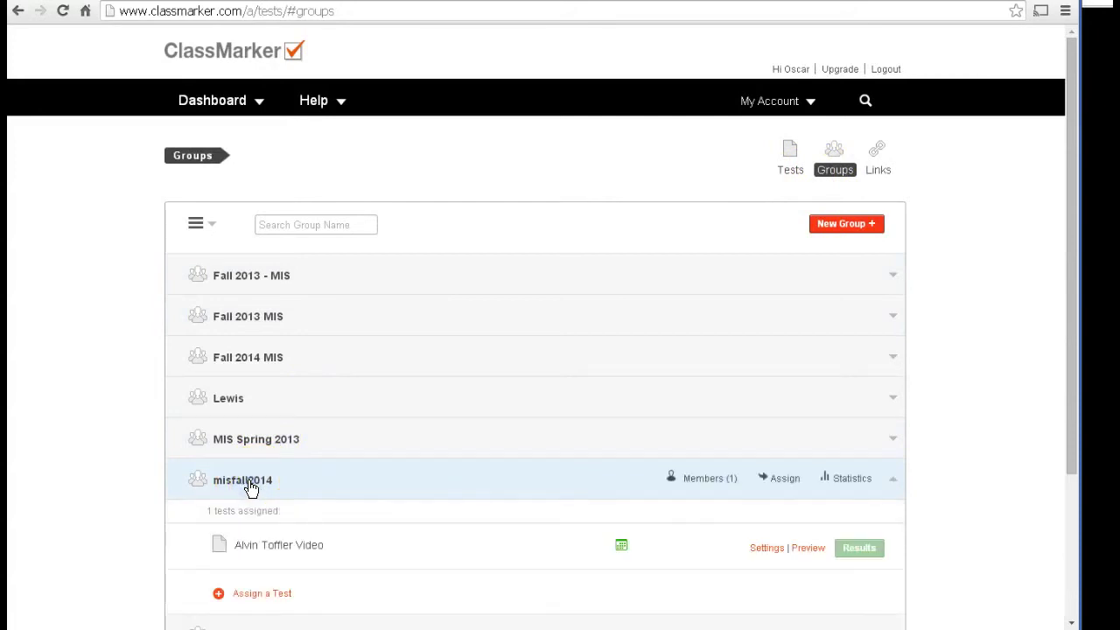
{"action": "left_click", "coordinate": [702, 478]}
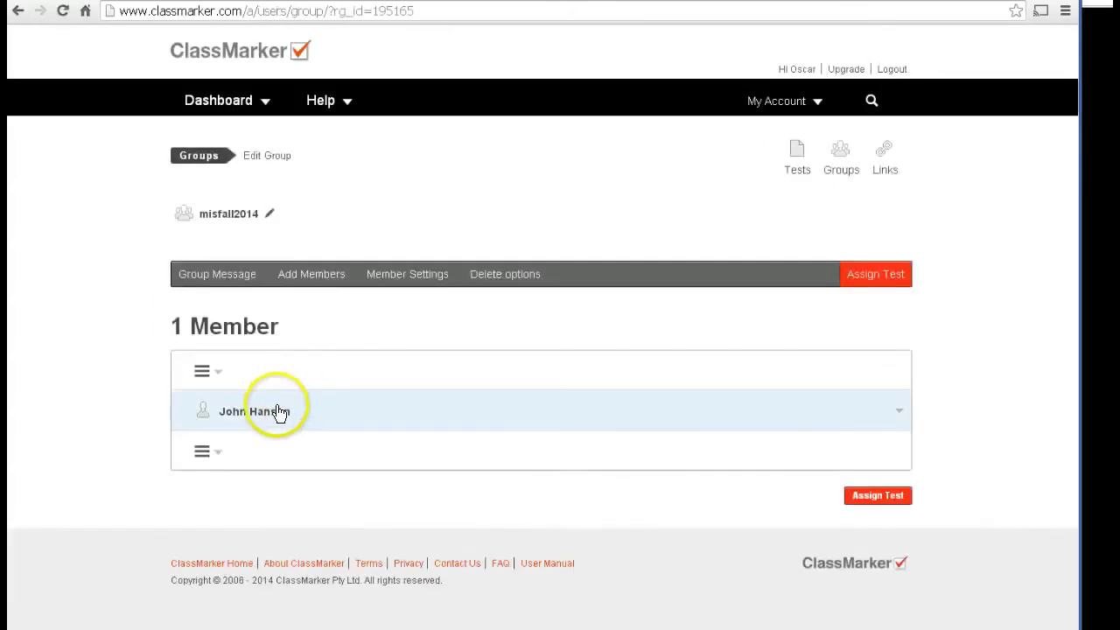
{"action": "left_click", "coordinate": [267, 414]}
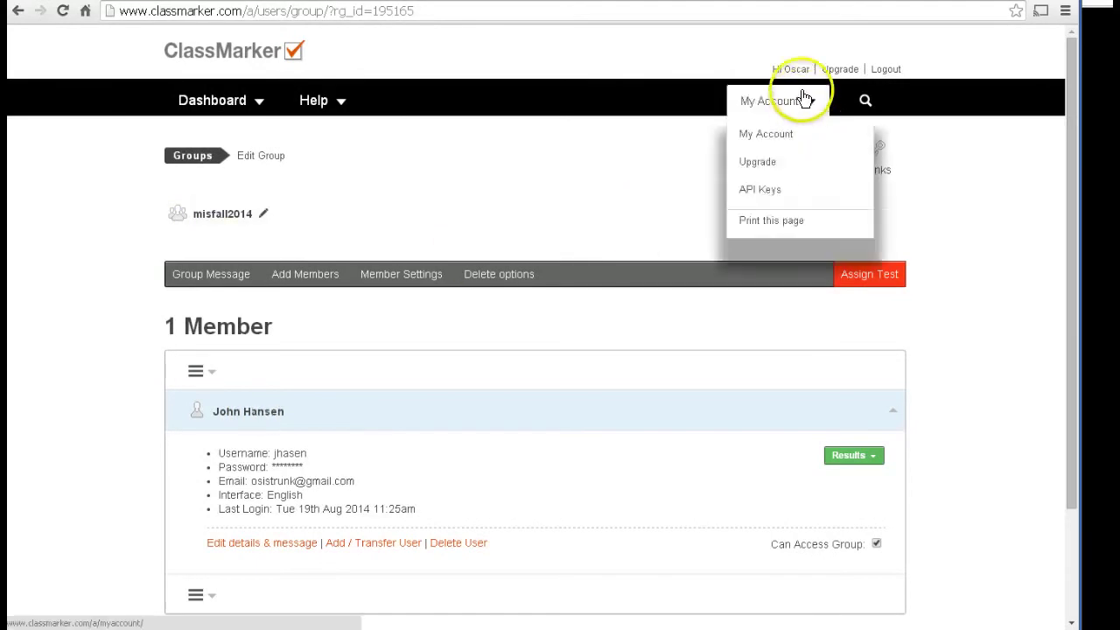
{"action": "left_click", "coordinate": [882, 70]}
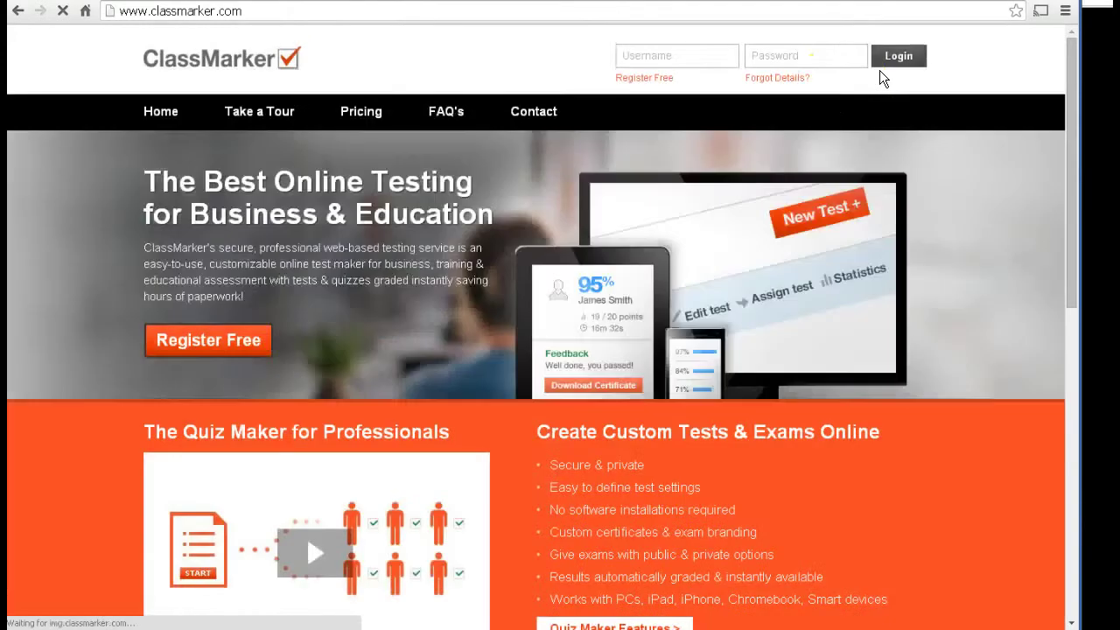
Step: Log in with the student's username and password to reach the misfall2014 Group tests page
{"action": "left_click", "coordinate": [703, 54]}
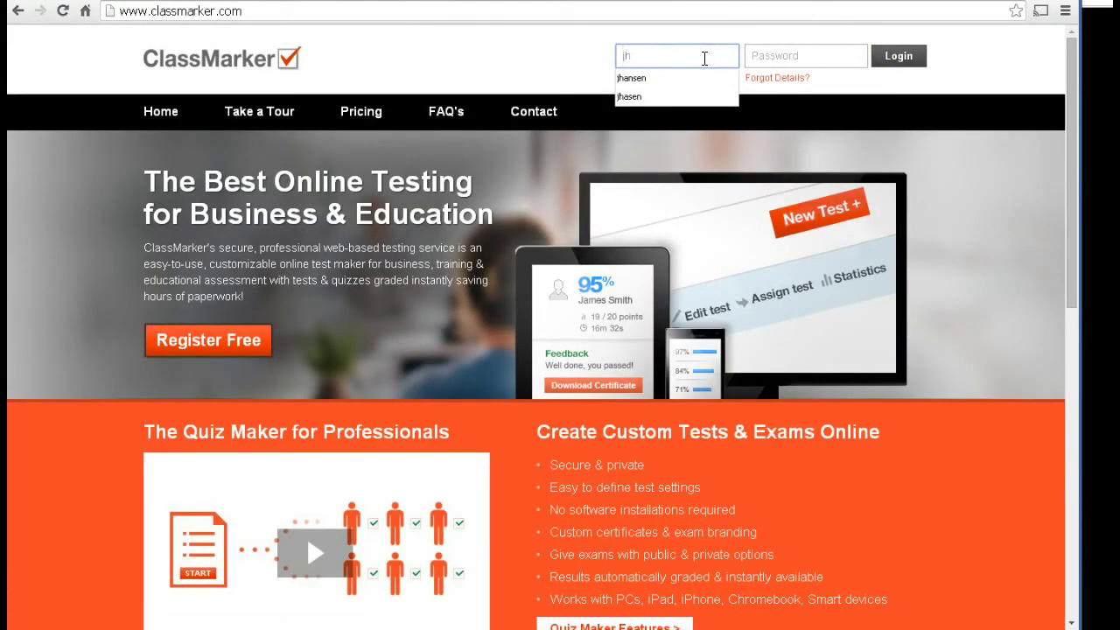
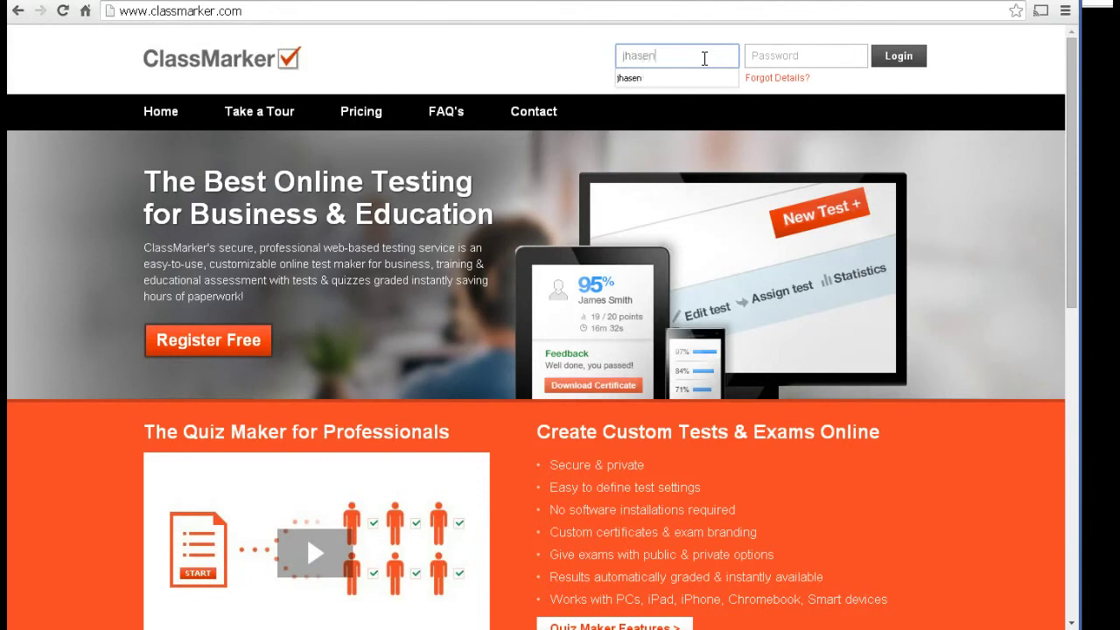
{"action": "left_click", "coordinate": [762, 56]}
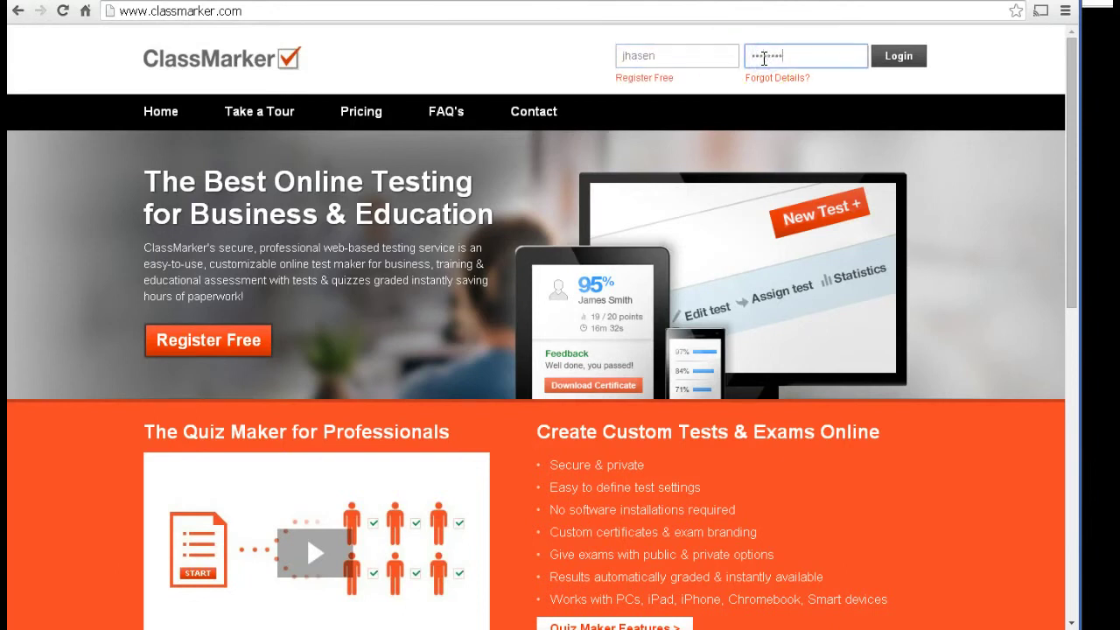
{"action": "left_click", "coordinate": [894, 56]}
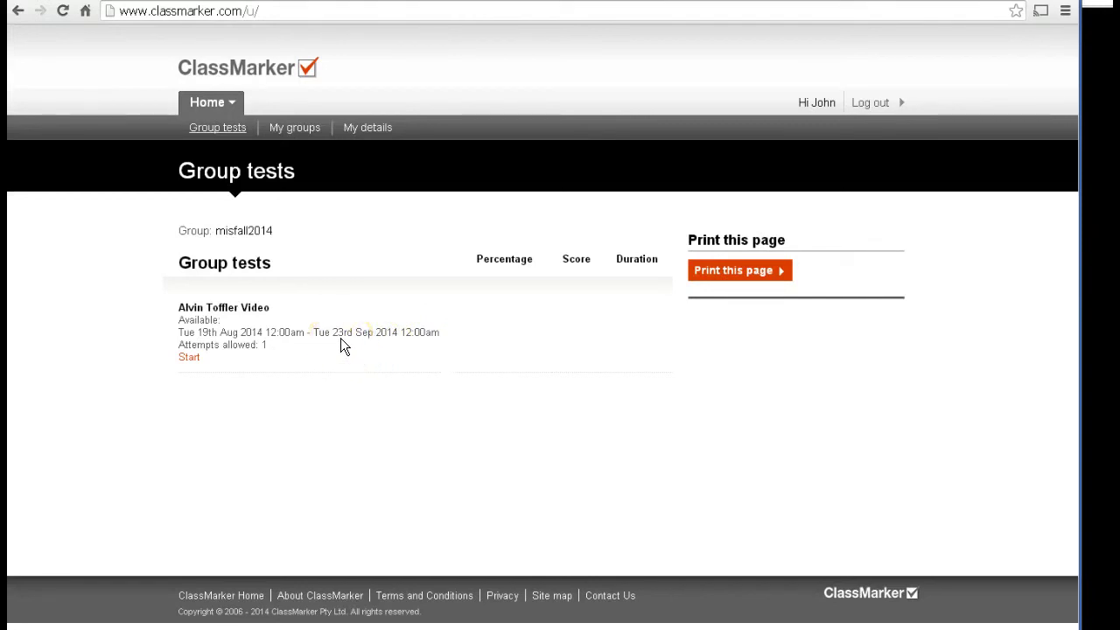
Step: Start the 'Alvin Toffler Video' test to see its 6-question, 70% pass-mark introduction
{"action": "left_click", "coordinate": [190, 358]}
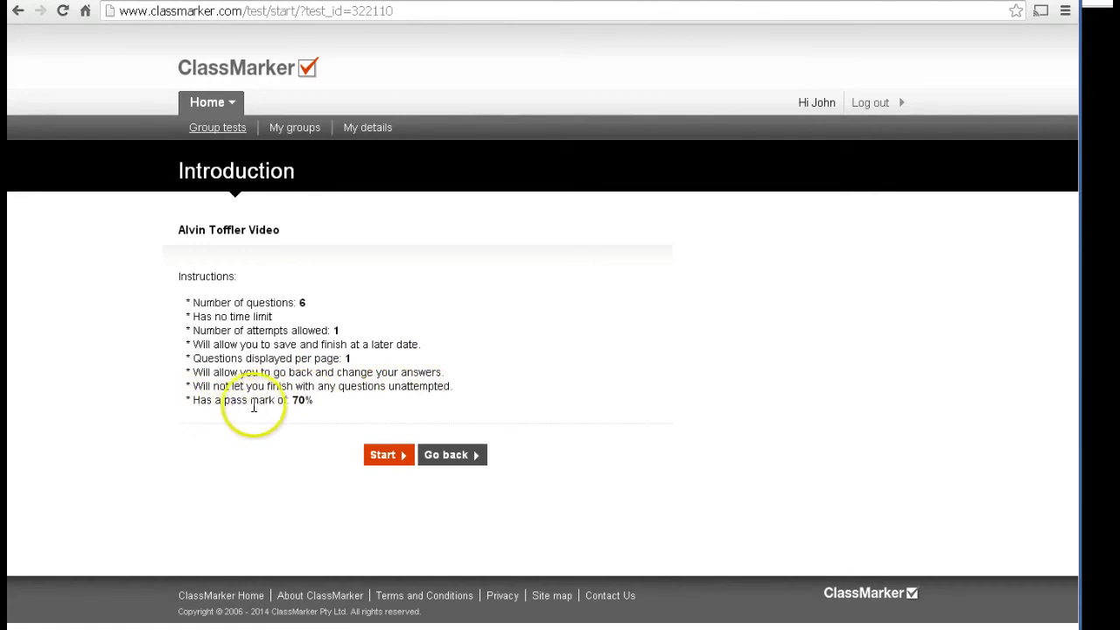
Step: Begin the test and move past question 1 to question 2
{"action": "left_click", "coordinate": [384, 454]}
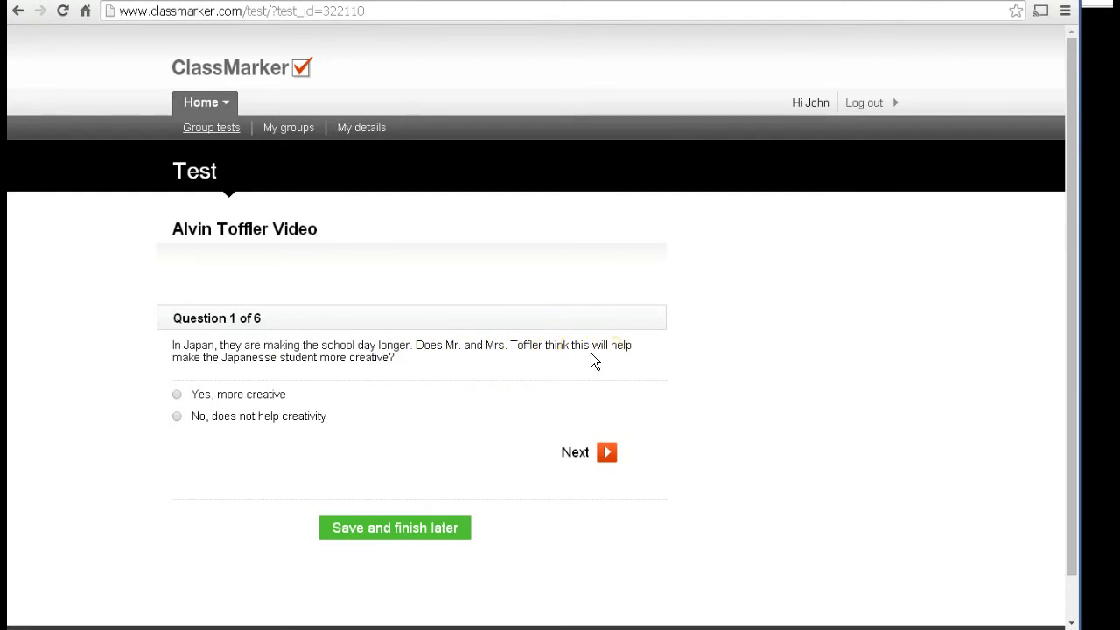
{"action": "left_click", "coordinate": [607, 453]}
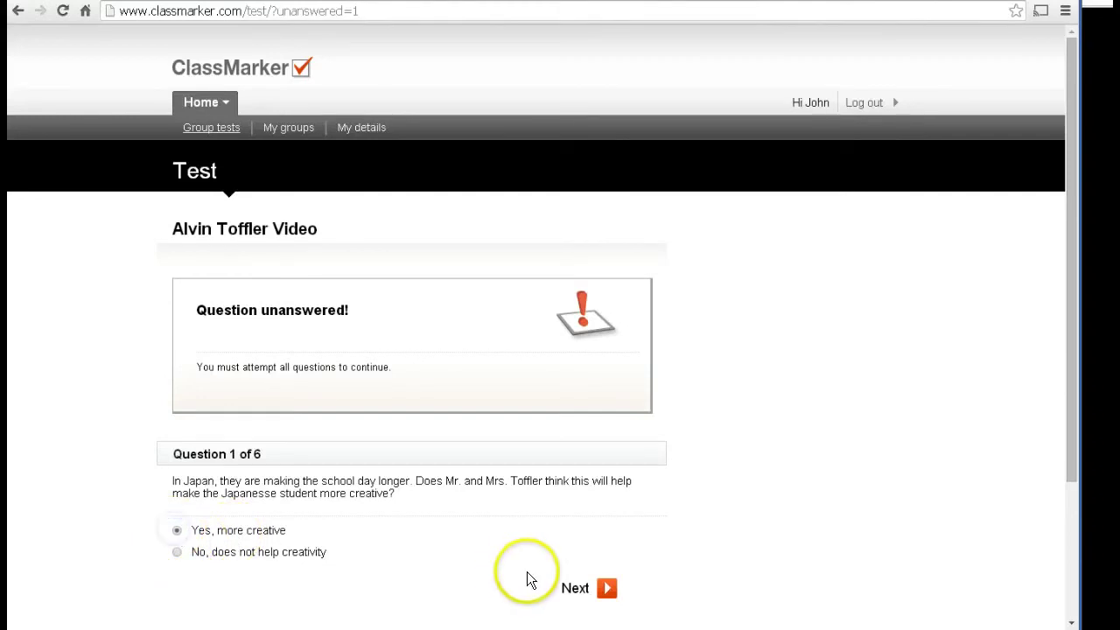
{"action": "left_click", "coordinate": [607, 588]}
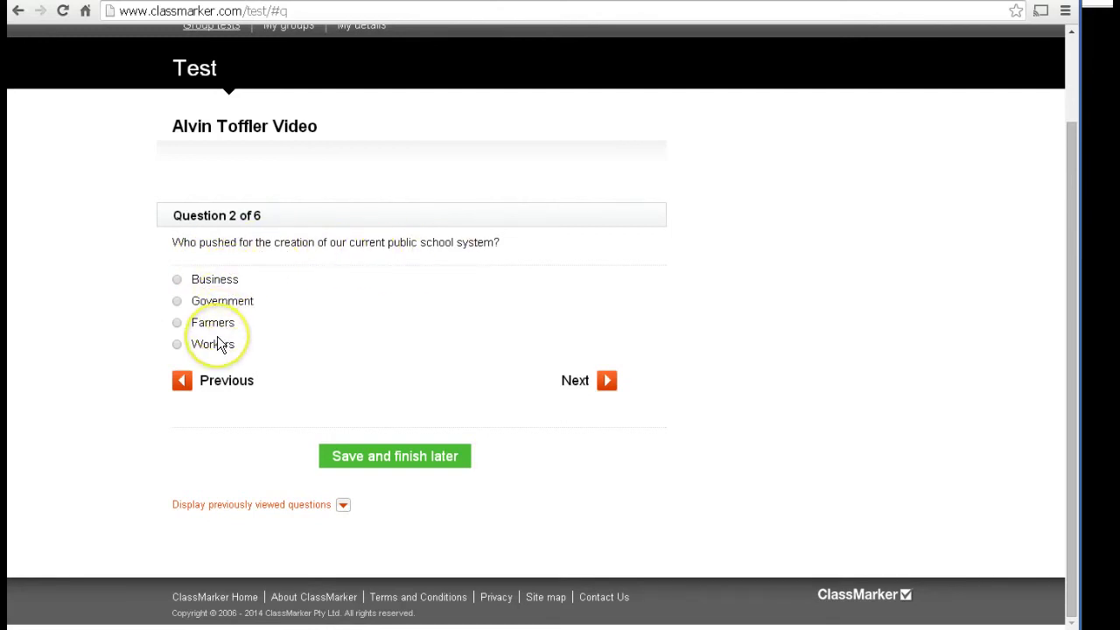
Step: Answer 'Workers' for question 2, go to question 3, and display previously viewed questions
{"action": "left_click", "coordinate": [179, 347]}
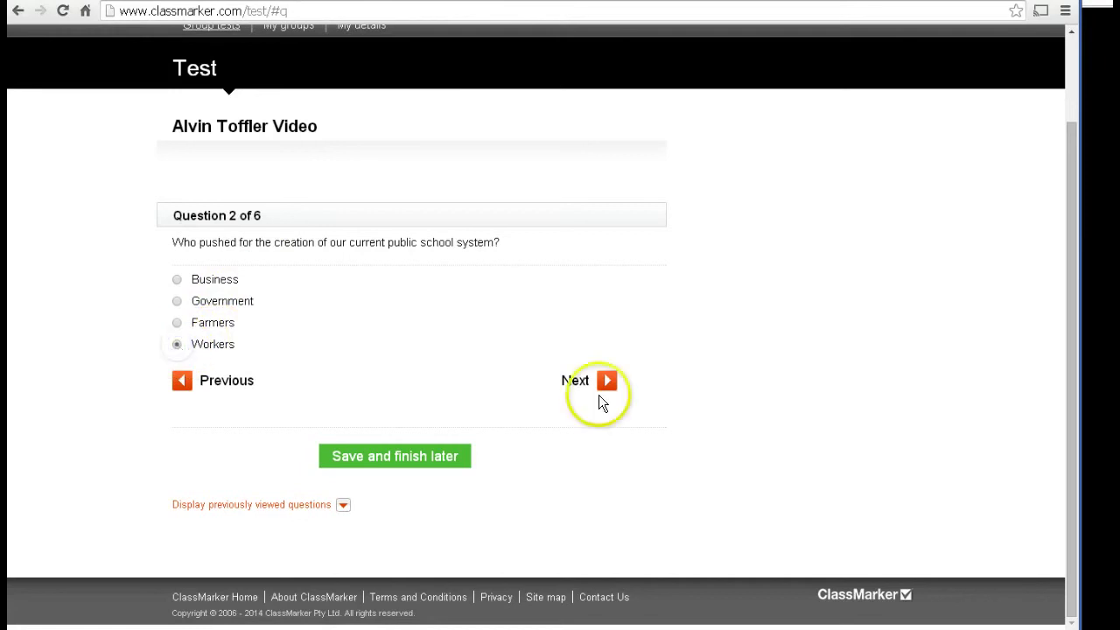
{"action": "left_click", "coordinate": [606, 381]}
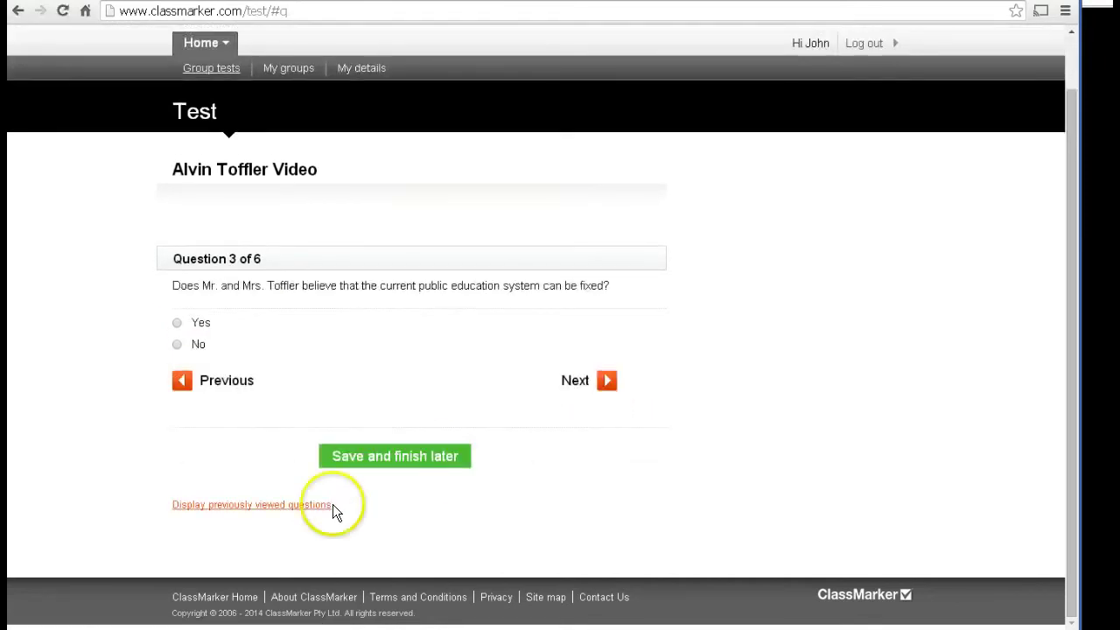
{"action": "left_click", "coordinate": [342, 505]}
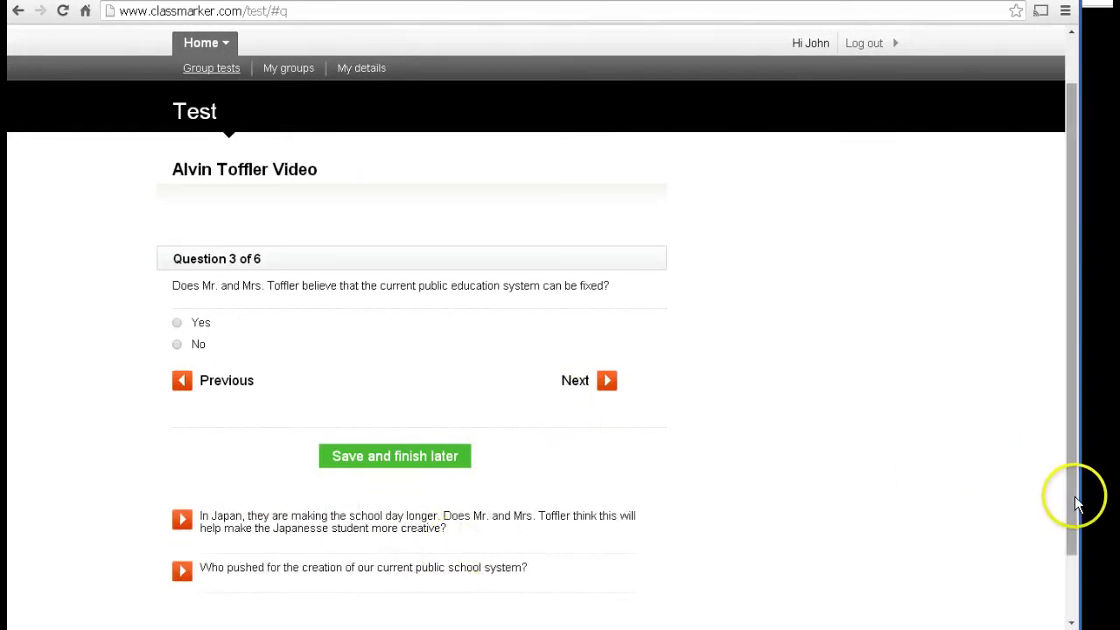
{"action": "left_click_drag", "start_coordinate": [1075, 497], "coordinate": [1076, 548]}
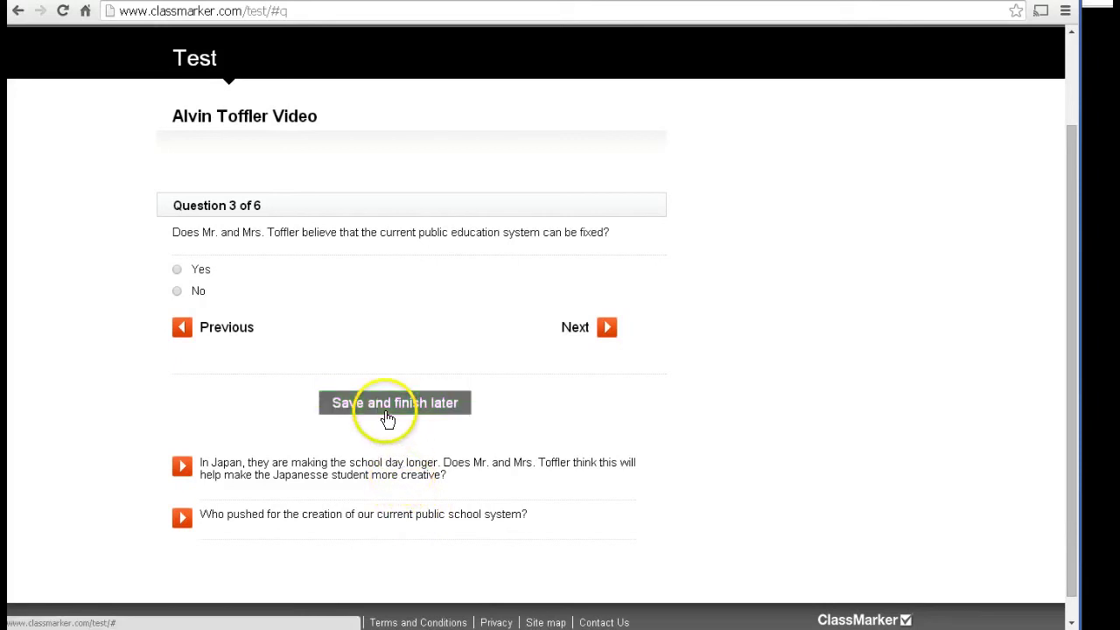
Step: Answer 'No' for question 3 and move on to question 4
{"action": "left_click", "coordinate": [611, 332]}
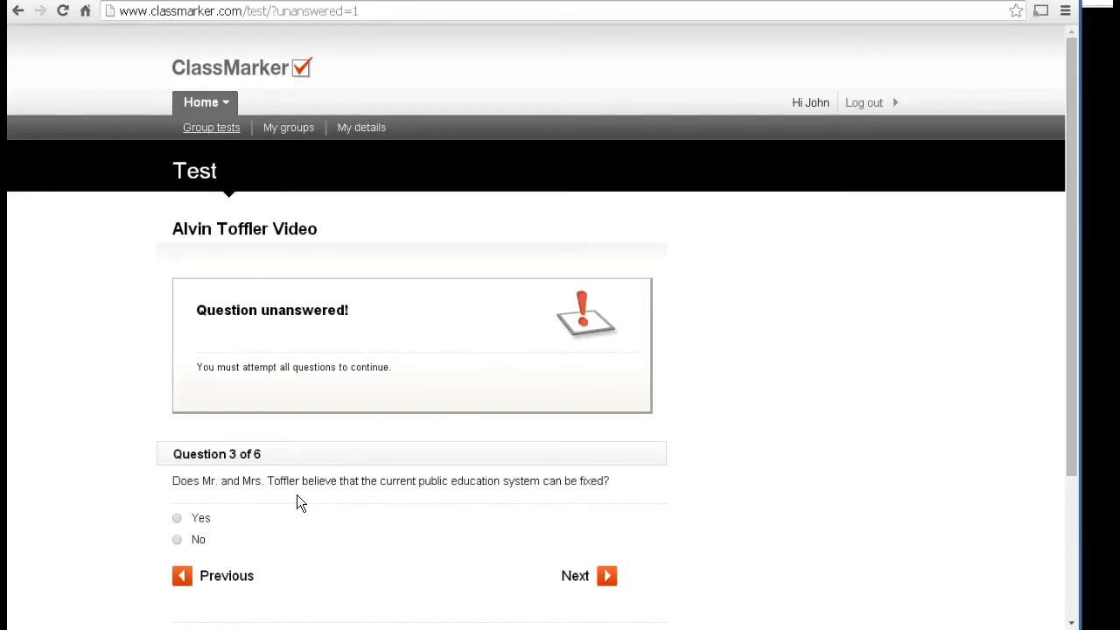
{"action": "left_click", "coordinate": [178, 540]}
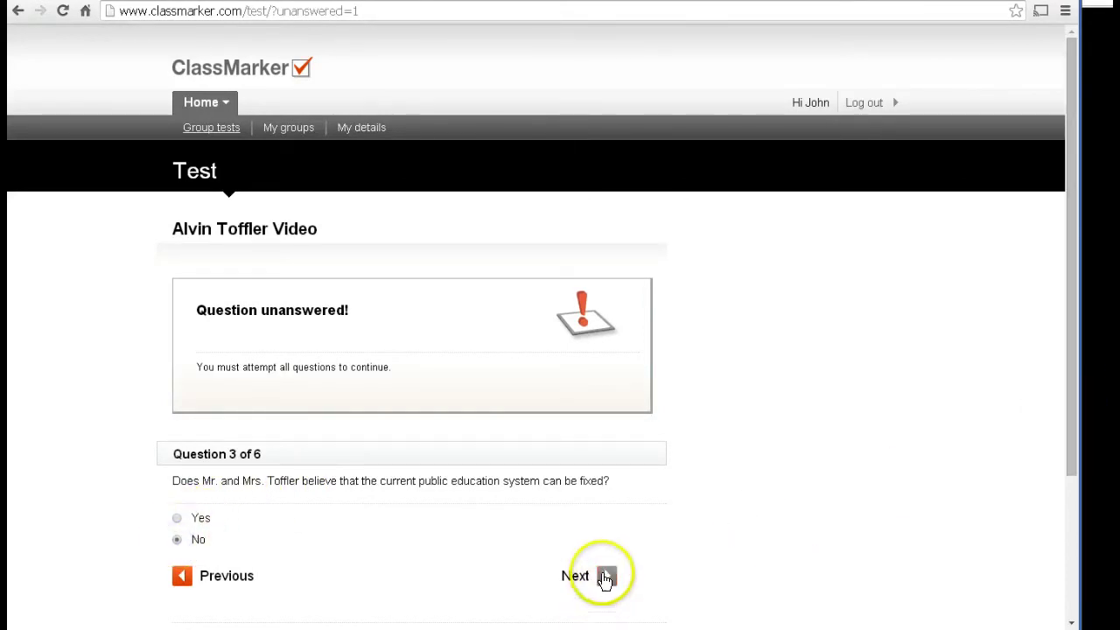
{"action": "left_click", "coordinate": [606, 575]}
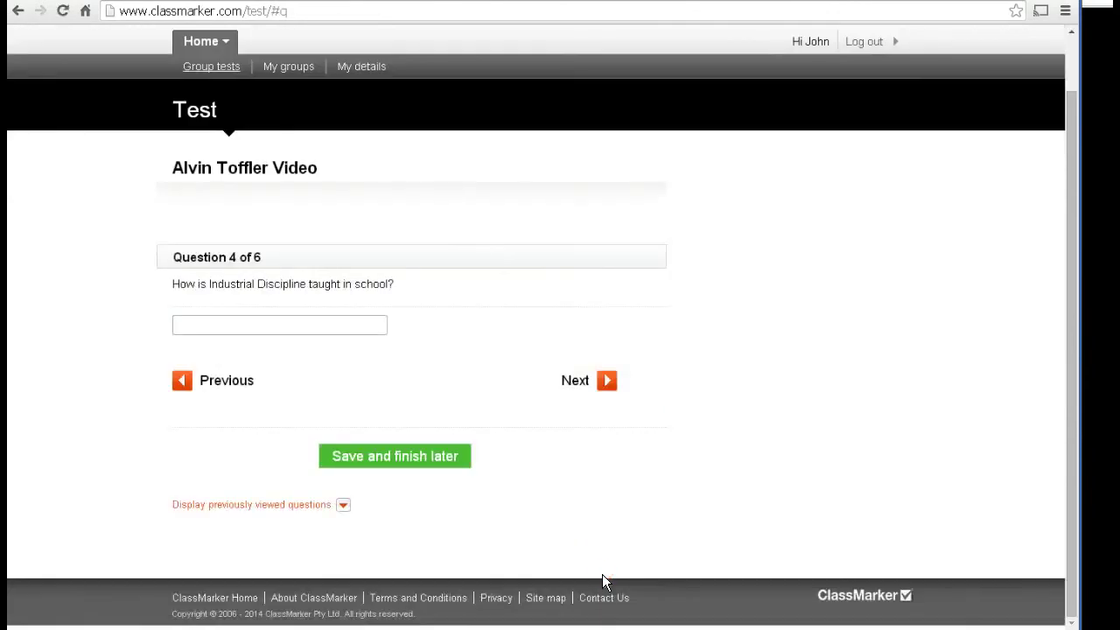
Step: Save the test progress to finish later, confirm it, and log out
{"action": "left_click", "coordinate": [393, 457]}
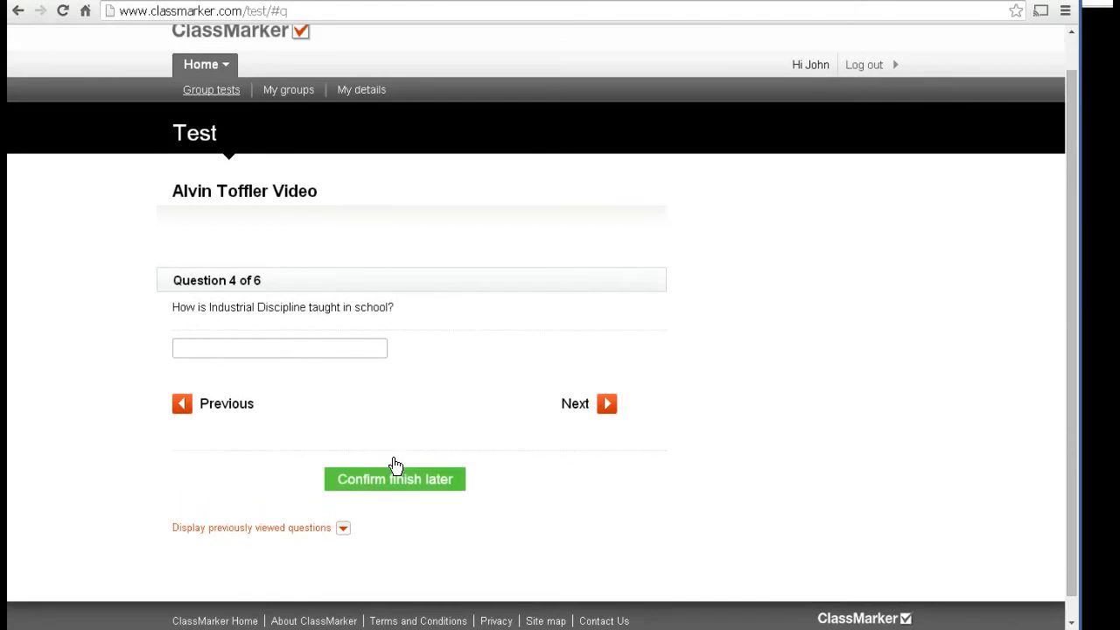
{"action": "left_click", "coordinate": [392, 482]}
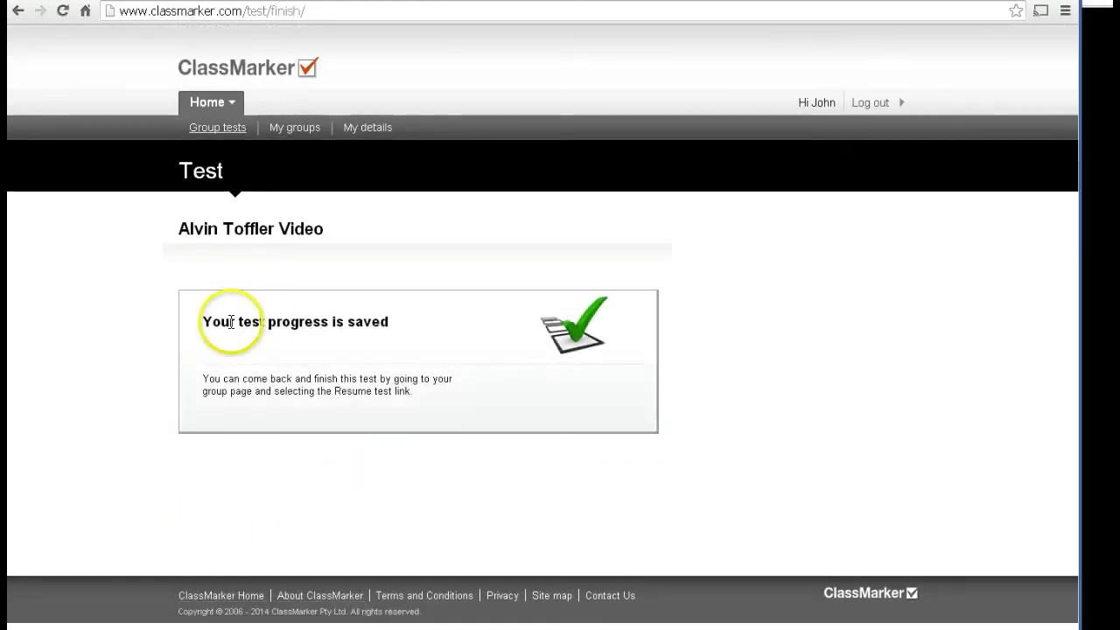
{"action": "left_click", "coordinate": [258, 335]}
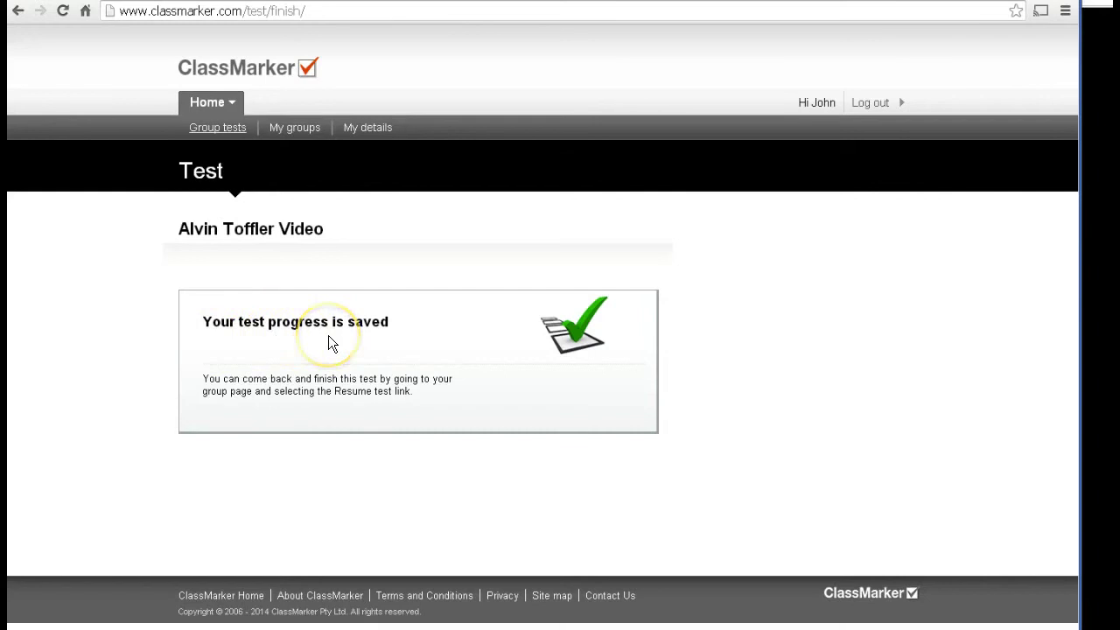
{"action": "left_click", "coordinate": [875, 102]}
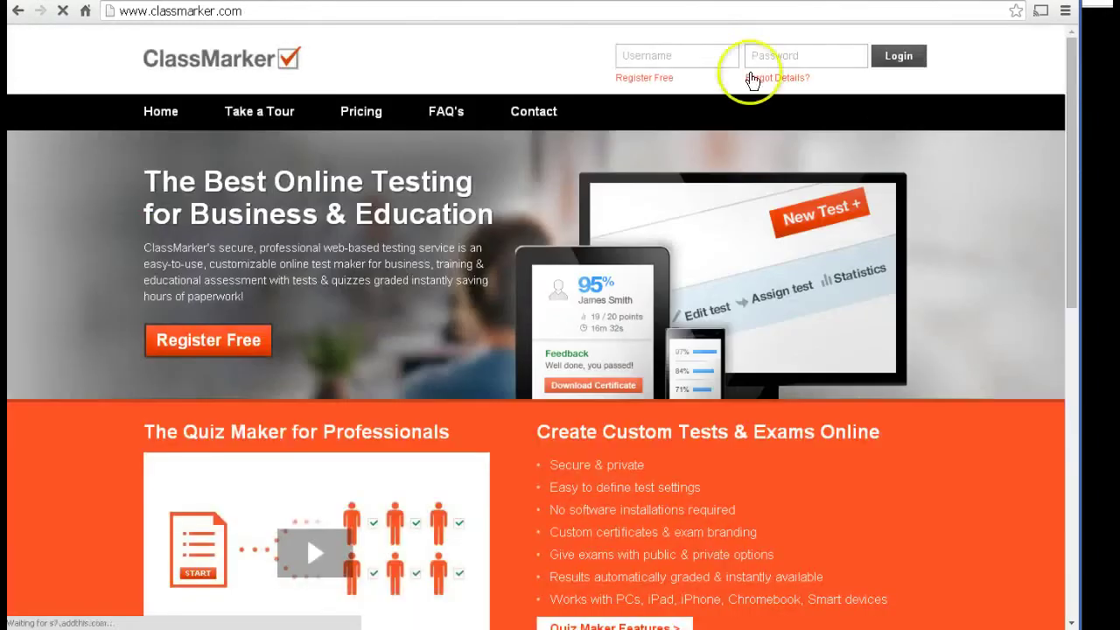
Step: Log back in with the saved student username and password
{"action": "left_click", "coordinate": [714, 56]}
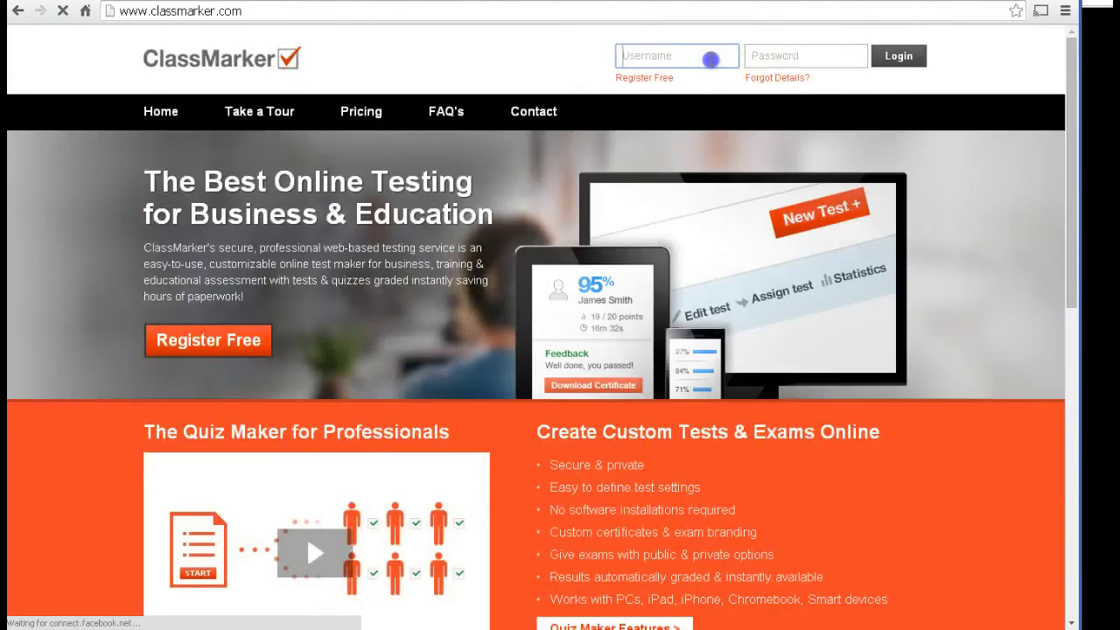
{"action": "type", "text": "j"}
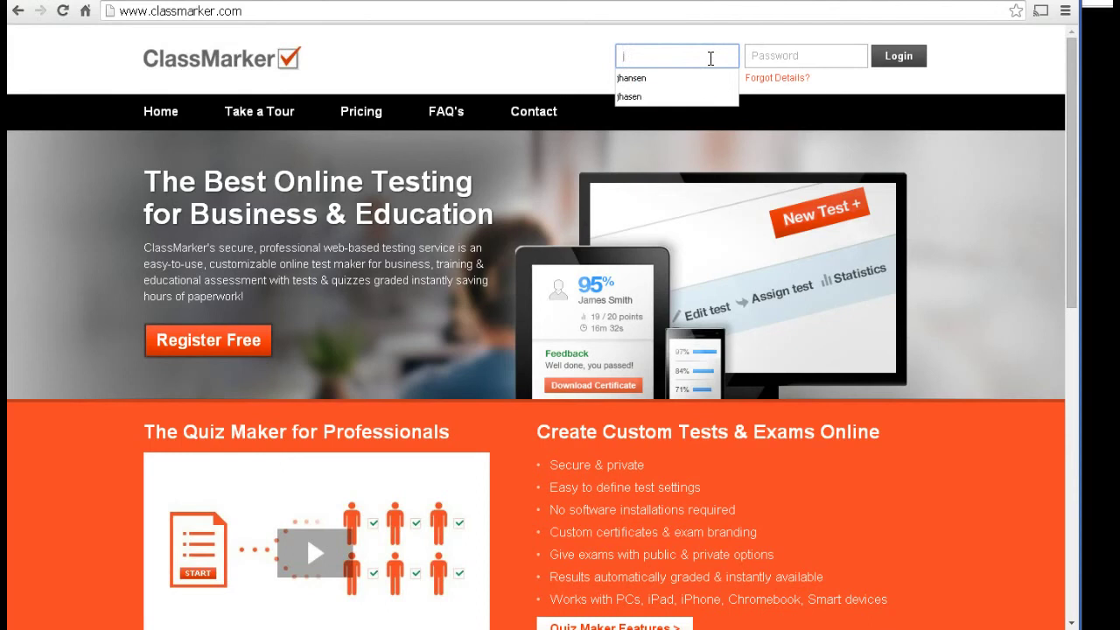
{"action": "left_click", "coordinate": [663, 80]}
{"action": "left_click", "coordinate": [663, 96]}
{"action": "left_click", "coordinate": [759, 58]}
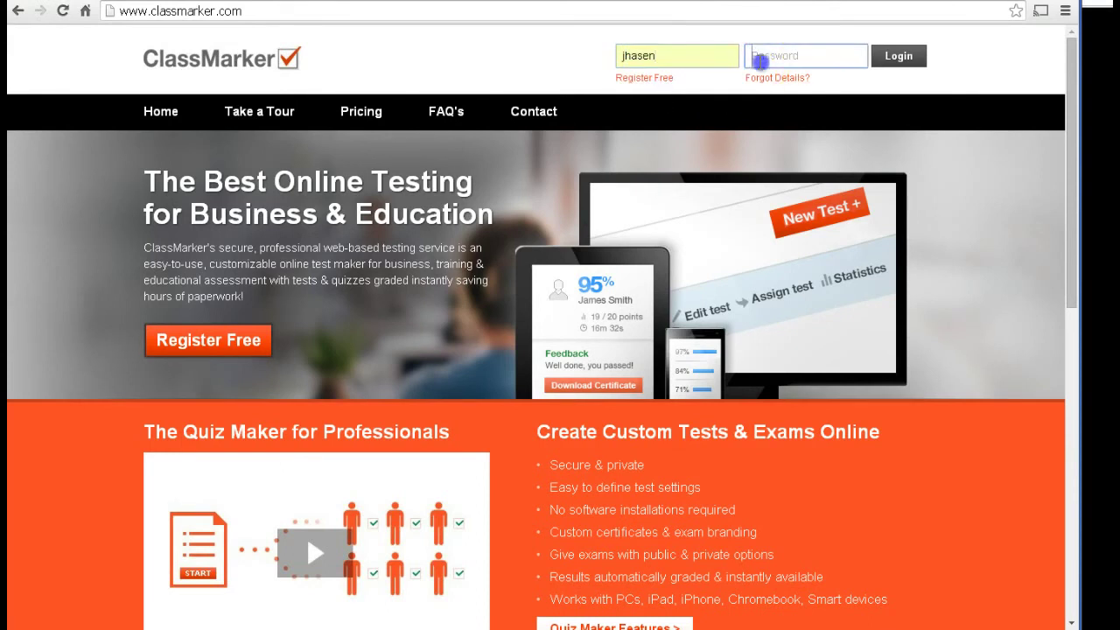
{"action": "type", "text": "••••••••"}
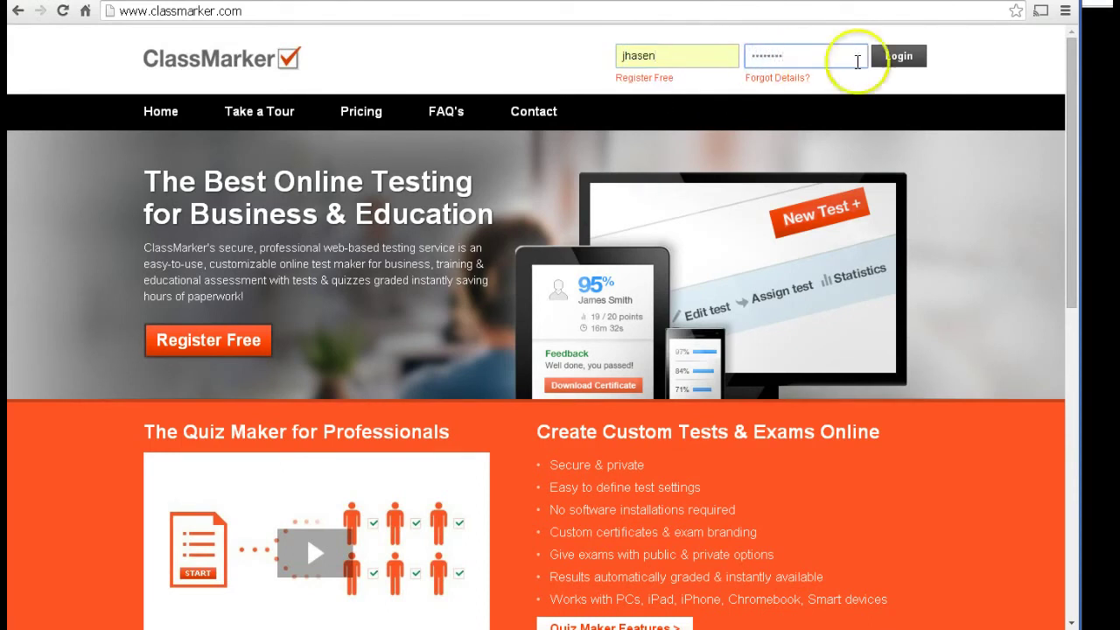
{"action": "left_click", "coordinate": [900, 56]}
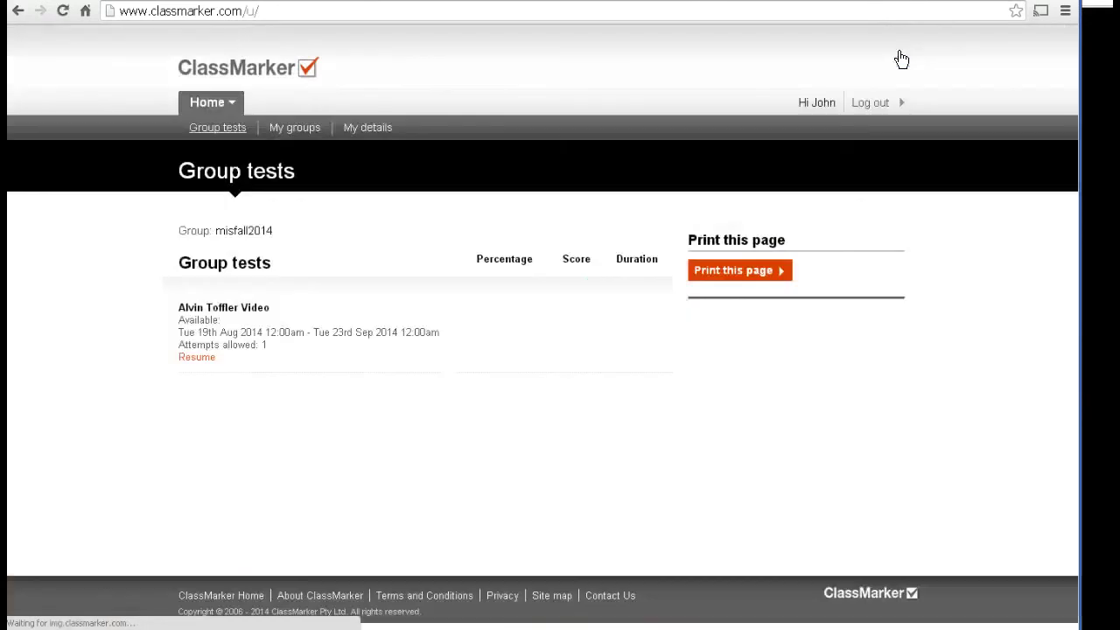
Step: Resume the Alvin Toffler Video test and return to question 3 with 'No' selected
{"action": "left_click", "coordinate": [197, 359]}
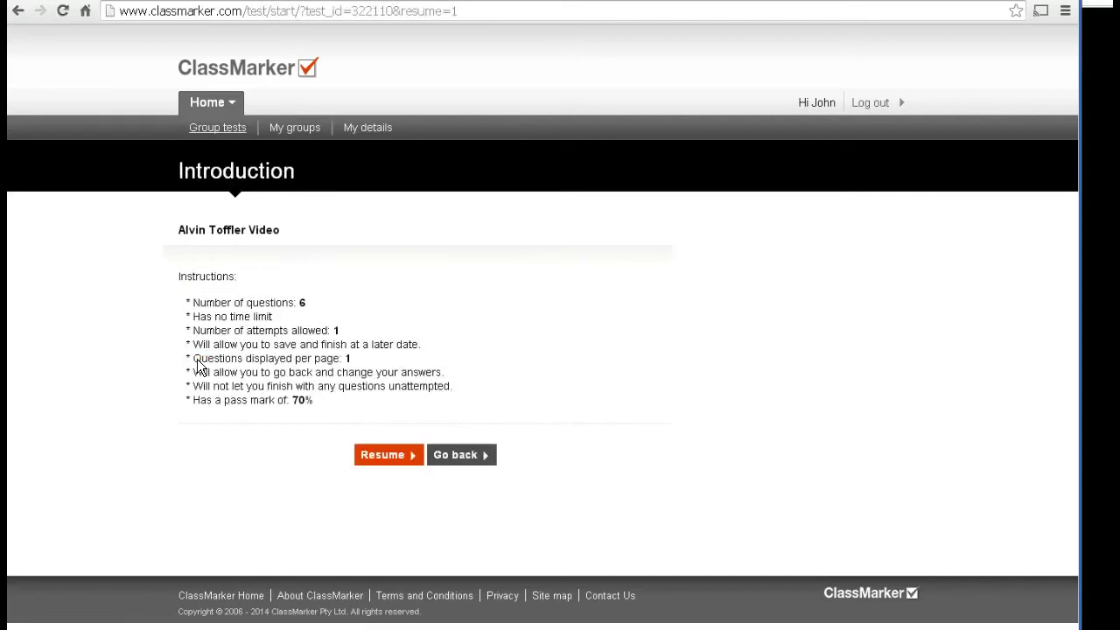
{"action": "left_click", "coordinate": [392, 455]}
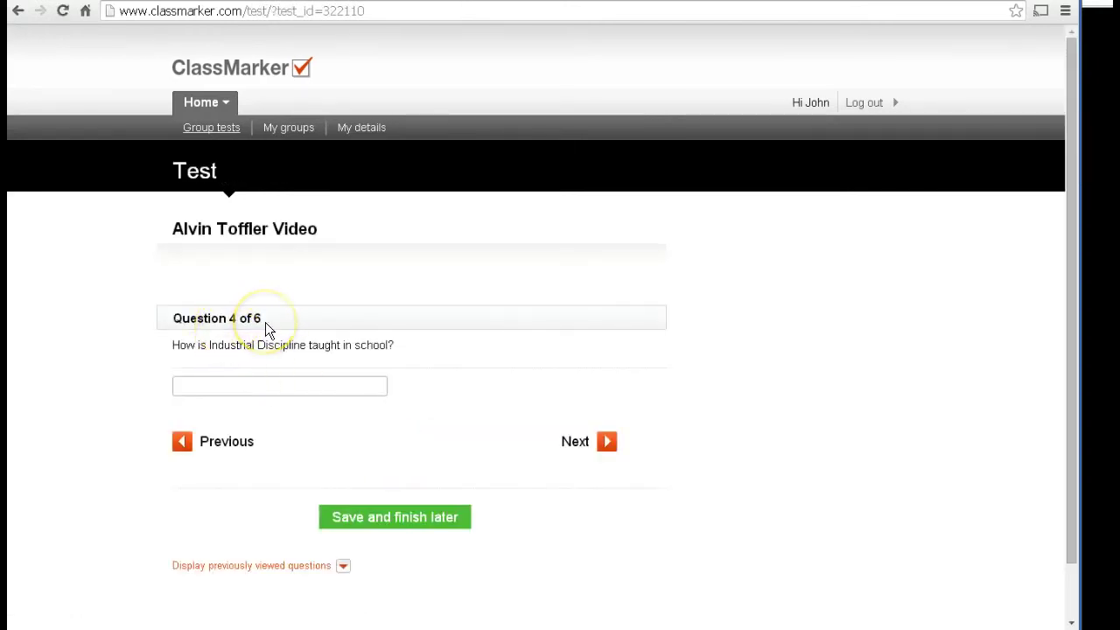
{"action": "left_click", "coordinate": [182, 439]}
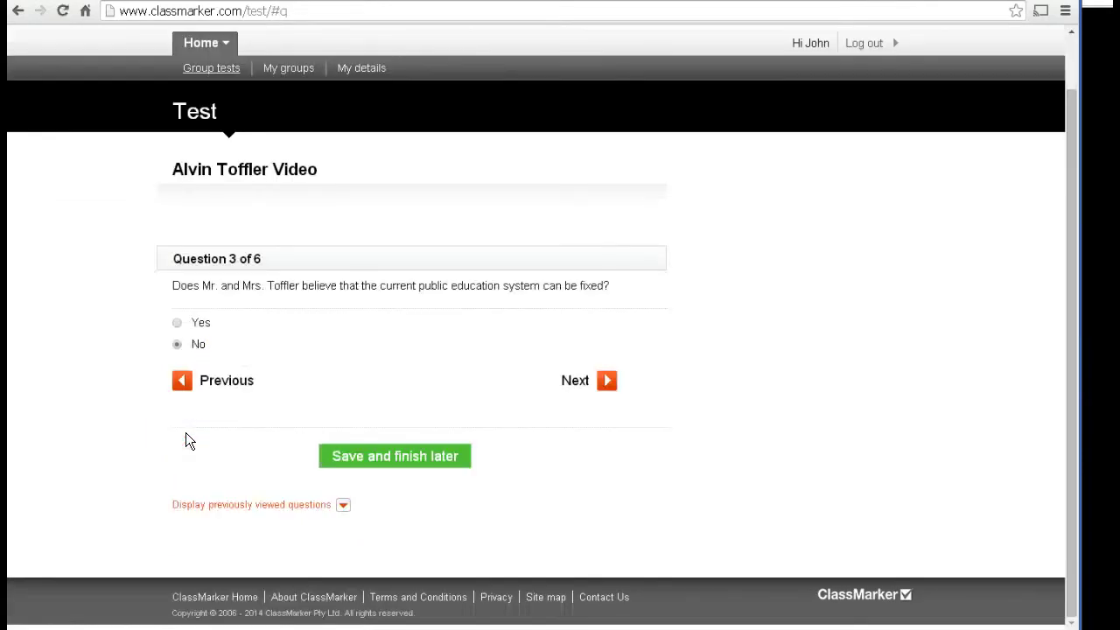
Step: Log out mid-test and confirm 'Leave this Page' to return to the ClassMarker home page
{"action": "left_click", "coordinate": [543, 401]}
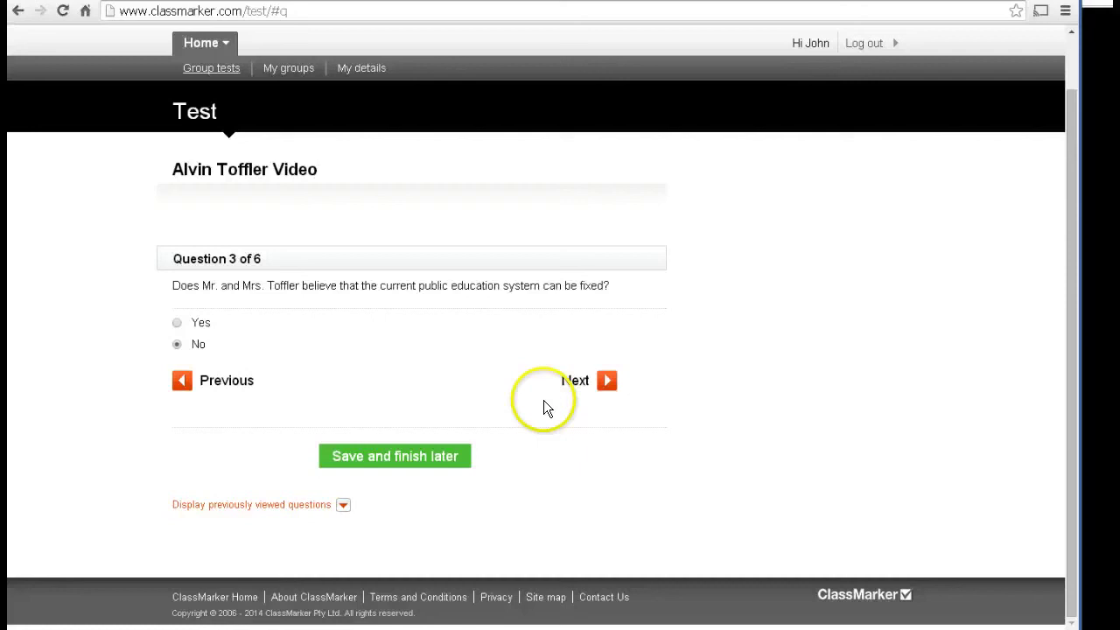
{"action": "left_click", "coordinate": [866, 47]}
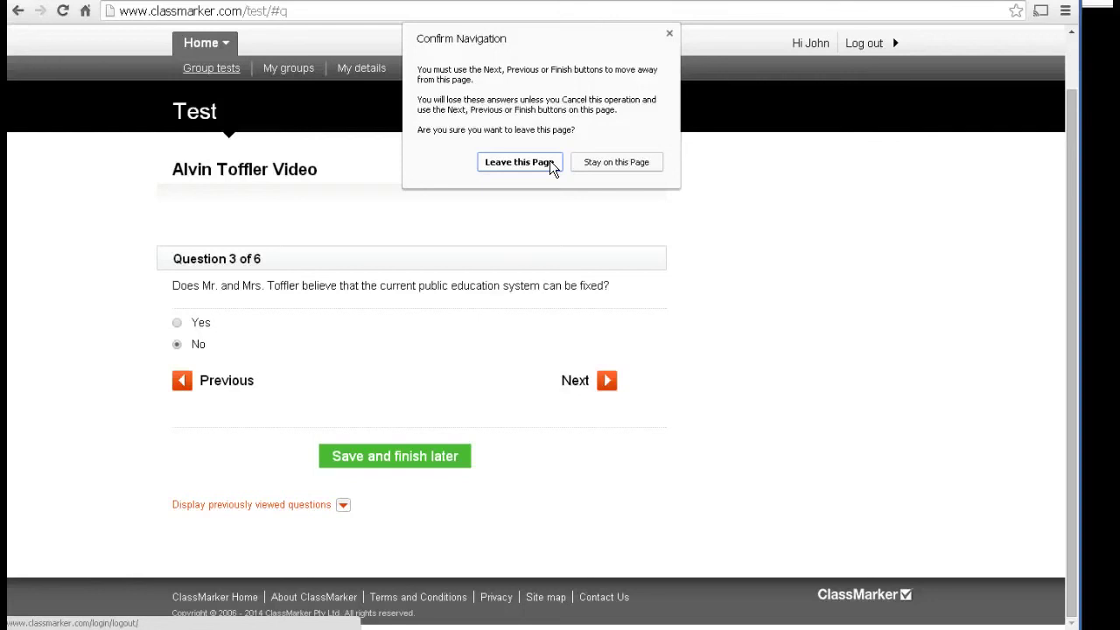
{"action": "left_click", "coordinate": [551, 164]}
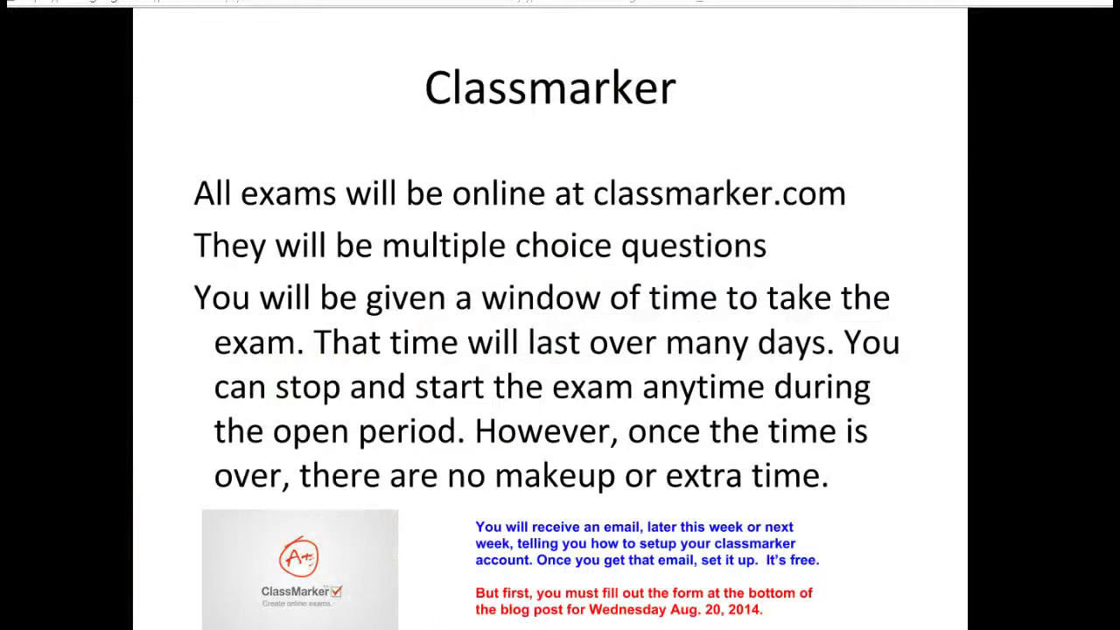
Step: Advance to the Screen-O-matic slide and follow its 'Link to site' to Screencast-O-Matic
{"action": "mouse_move", "coordinate": [490, 595]}
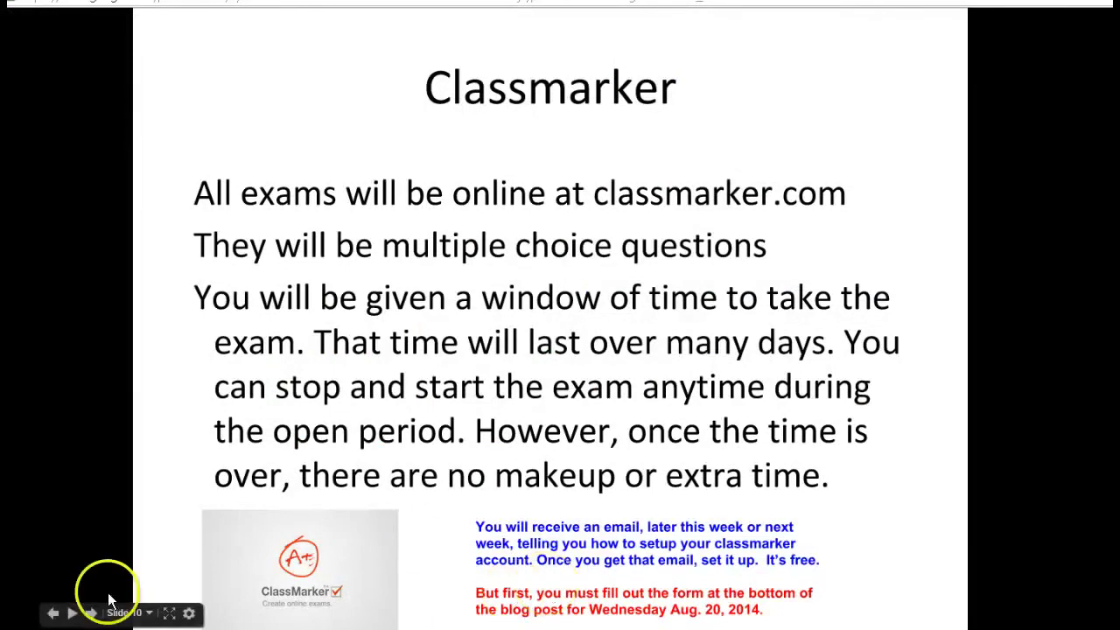
{"action": "left_click", "coordinate": [92, 613]}
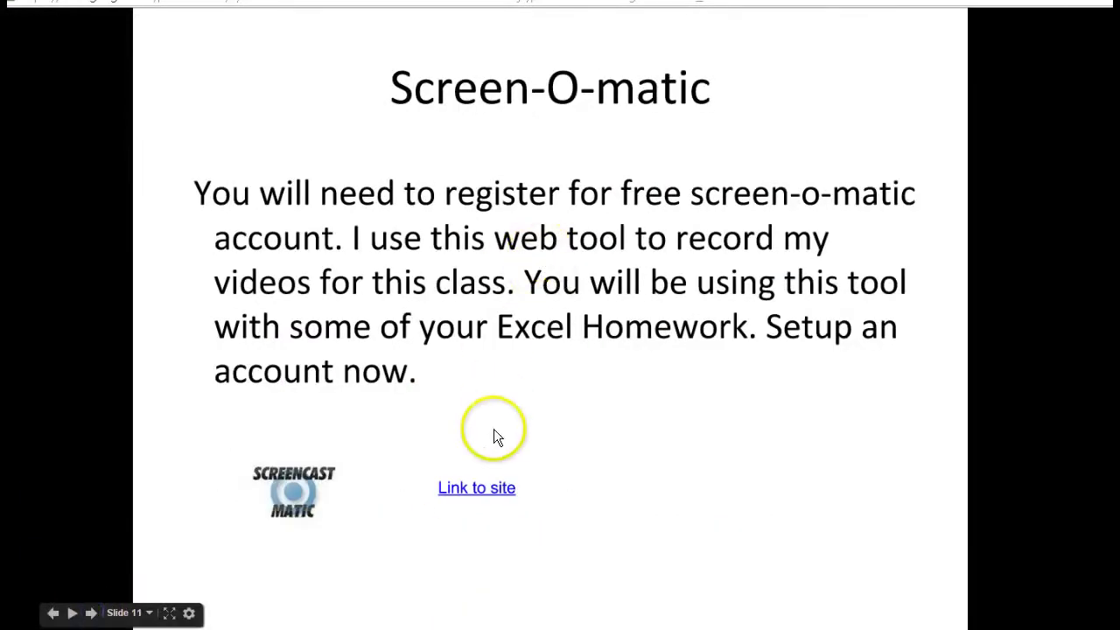
{"action": "left_click", "coordinate": [481, 489]}
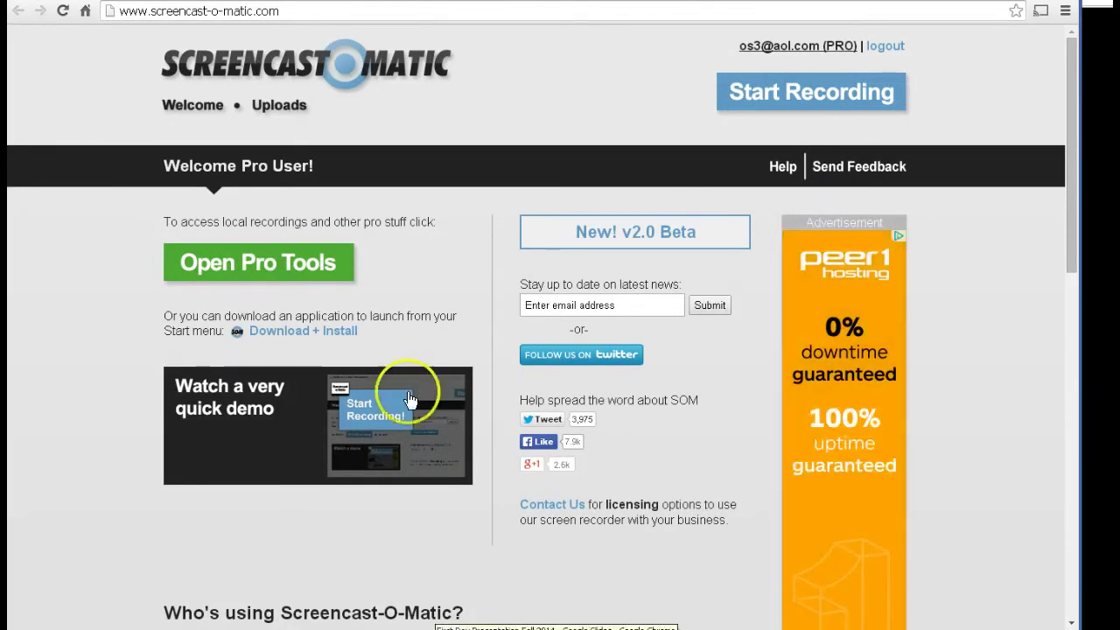
Step: Return to the presentation and advance it to the 'Youtube' slide
{"action": "key", "text": "alt+Tab"}
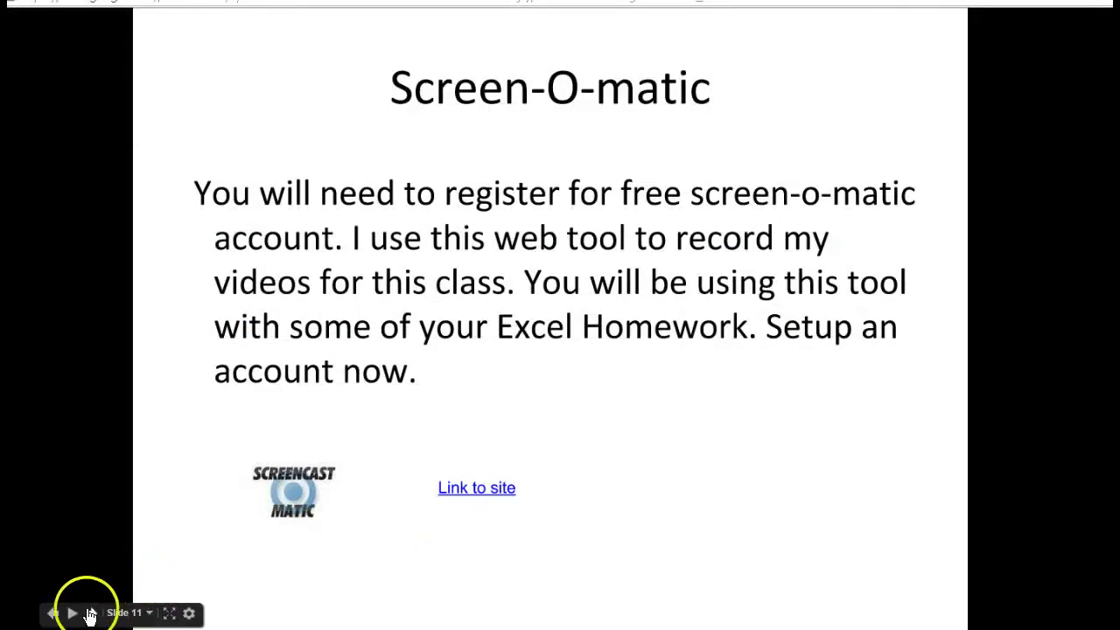
{"action": "left_click", "coordinate": [91, 613]}
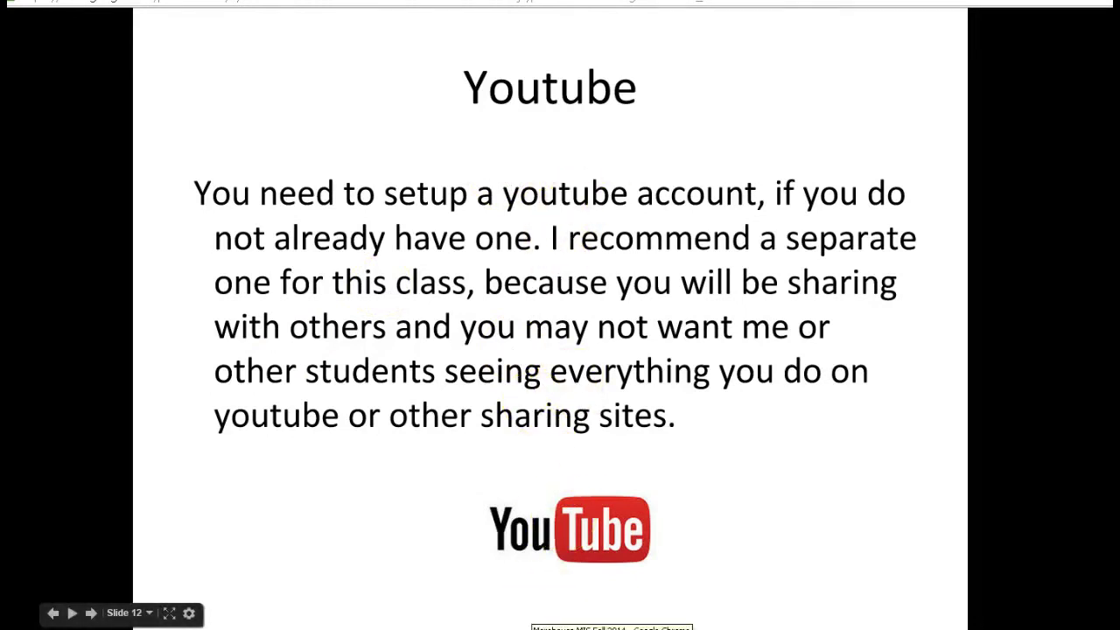
{"action": "key", "text": "alt+Tab"}
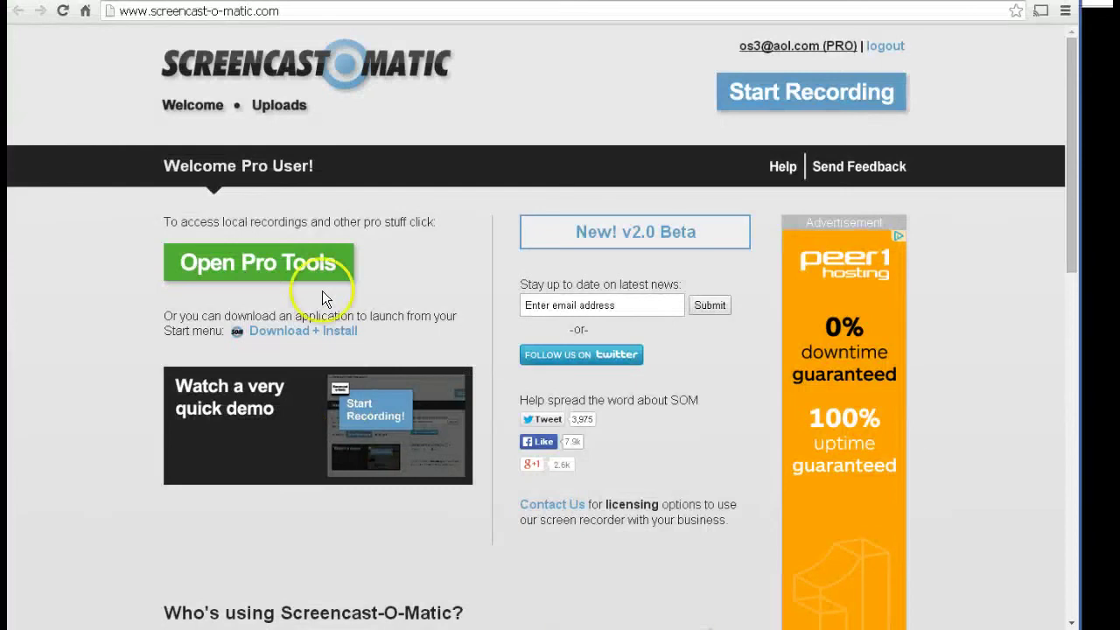
{"action": "key", "text": "alt+Tab"}
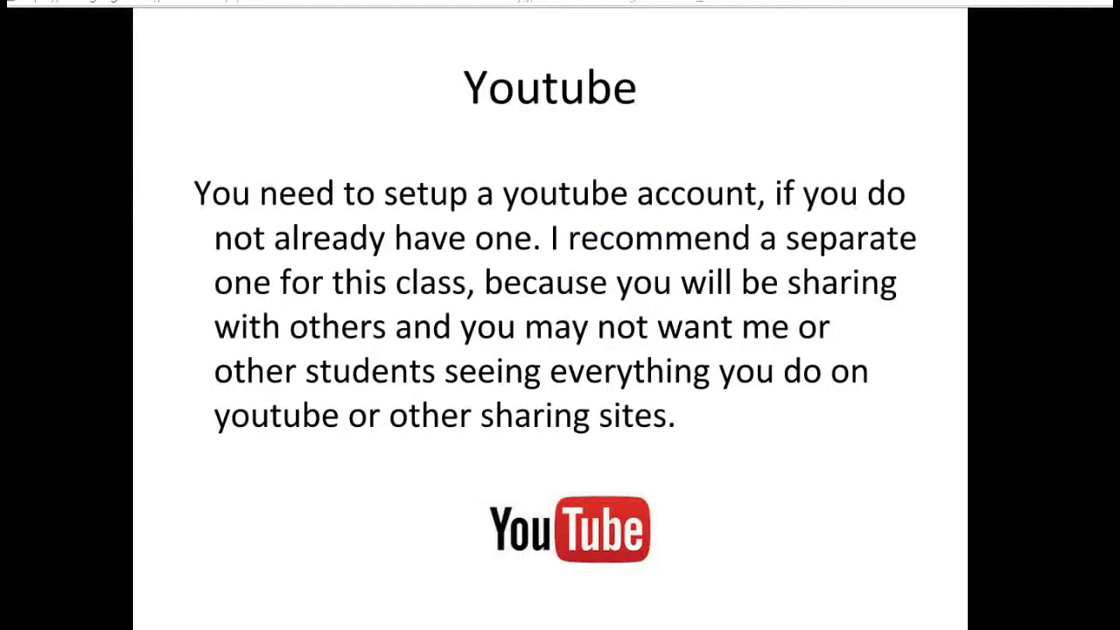
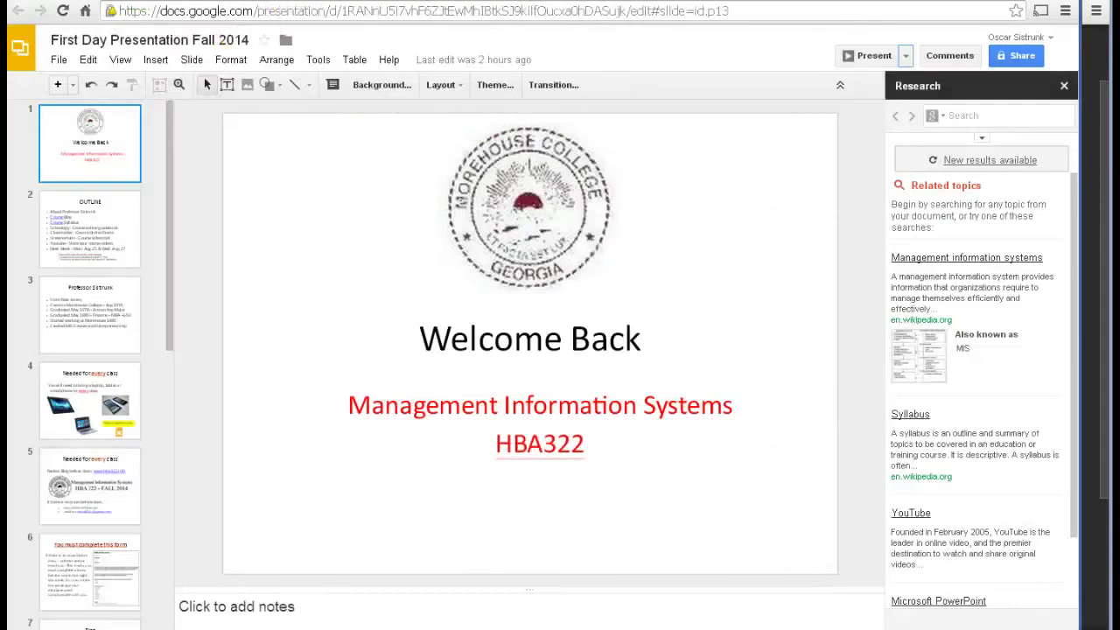
{"action": "left_click", "coordinate": [258, 16]}
{"action": "type", "text": "www.h"}
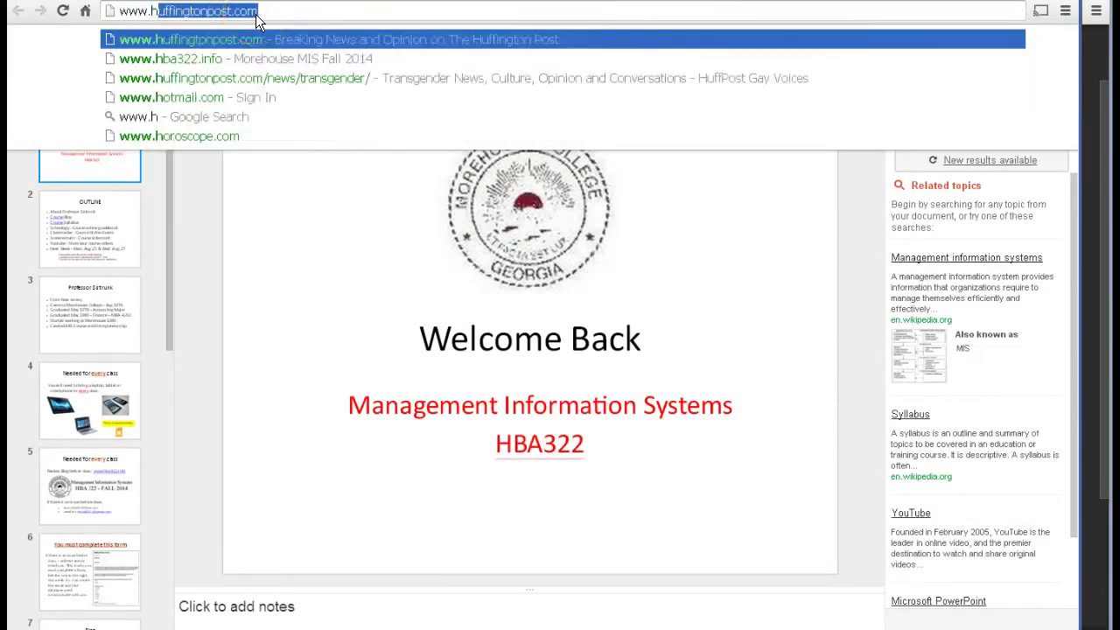
{"action": "type", "text": "ba"}
{"action": "key", "text": "Return"}
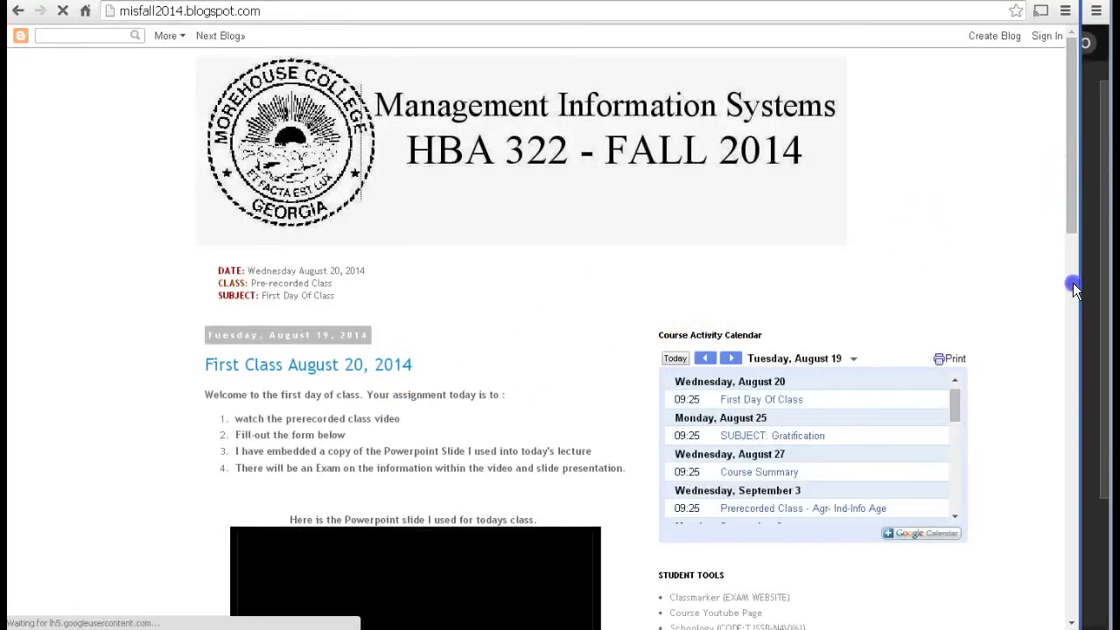
Step: Scroll down the First Class August 20, 2014 post and open its No comments form
{"action": "scroll", "coordinate": [1073, 282], "scroll_direction": "down", "scroll_amount": 4}
{"action": "scroll", "coordinate": [1074, 253], "scroll_direction": "down", "scroll_amount": 1}
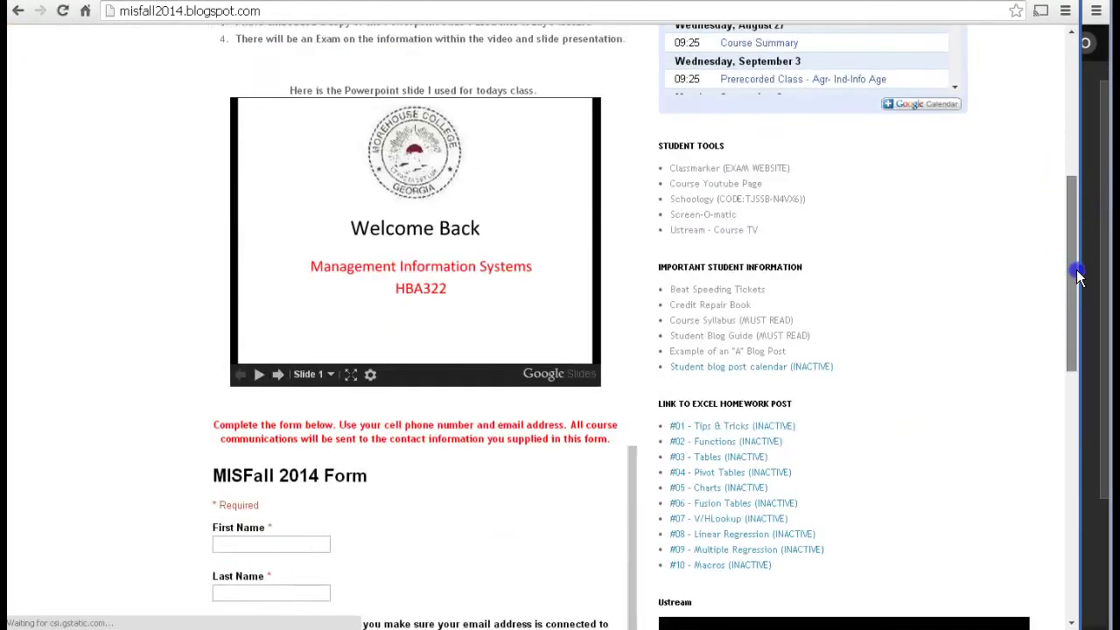
{"action": "left_click_drag", "start_coordinate": [1076, 292], "coordinate": [1064, 441]}
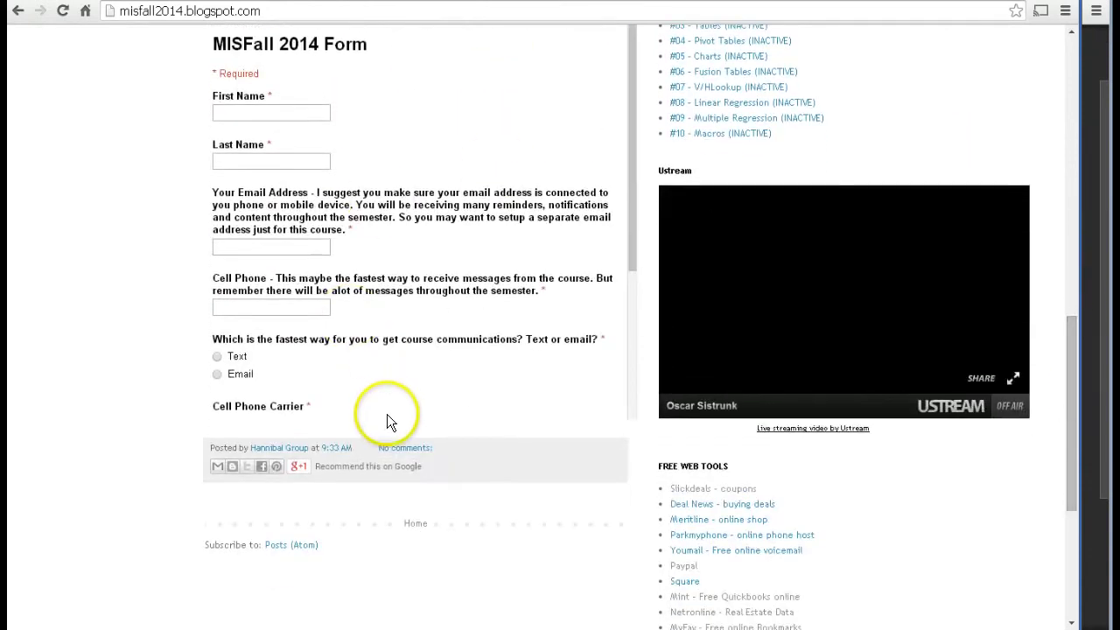
{"action": "left_click", "coordinate": [398, 450]}
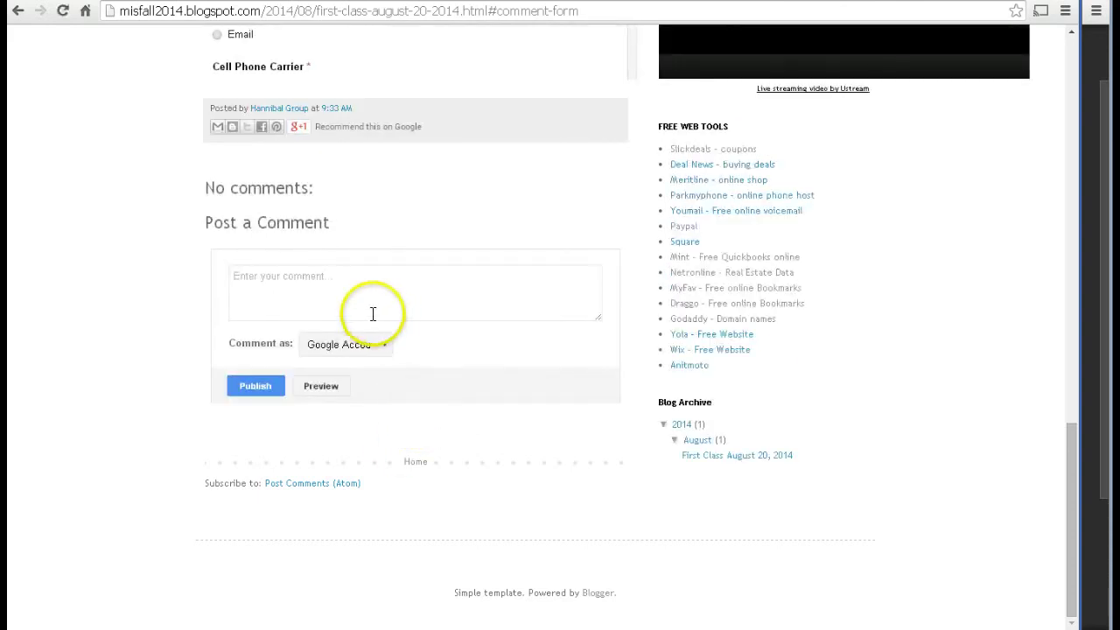
Step: Write 'I like this course already' in the comment box, check the Comment as profile, and publish
{"action": "left_click", "coordinate": [349, 300]}
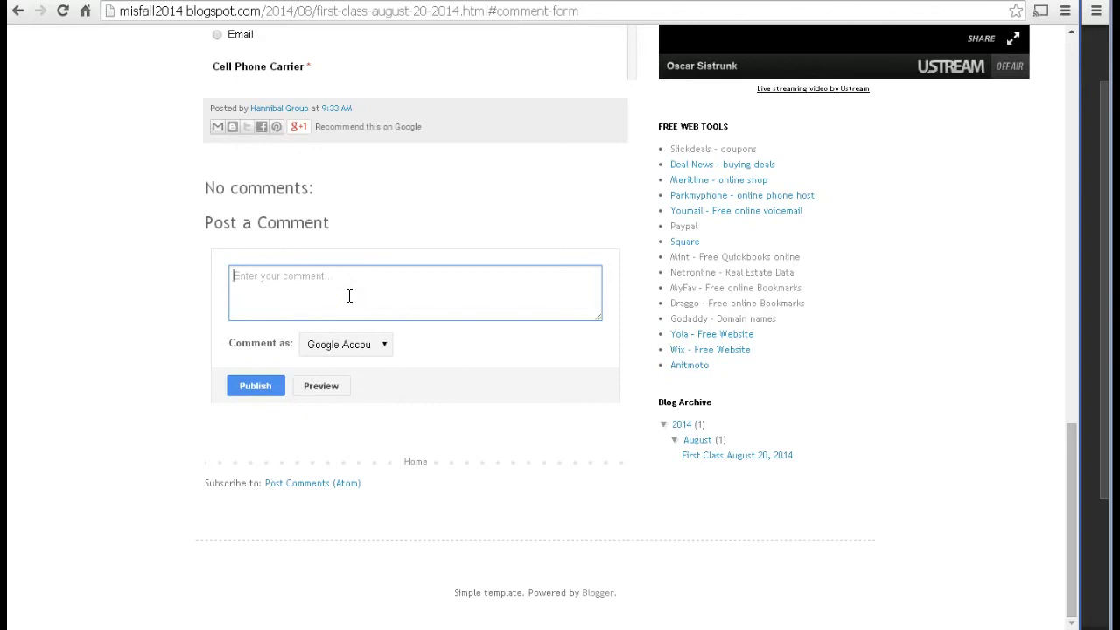
{"action": "left_click", "coordinate": [349, 295]}
{"action": "type", "text": "I like this course already"}
{"action": "left_click", "coordinate": [384, 345]}
{"action": "left_click", "coordinate": [384, 344]}
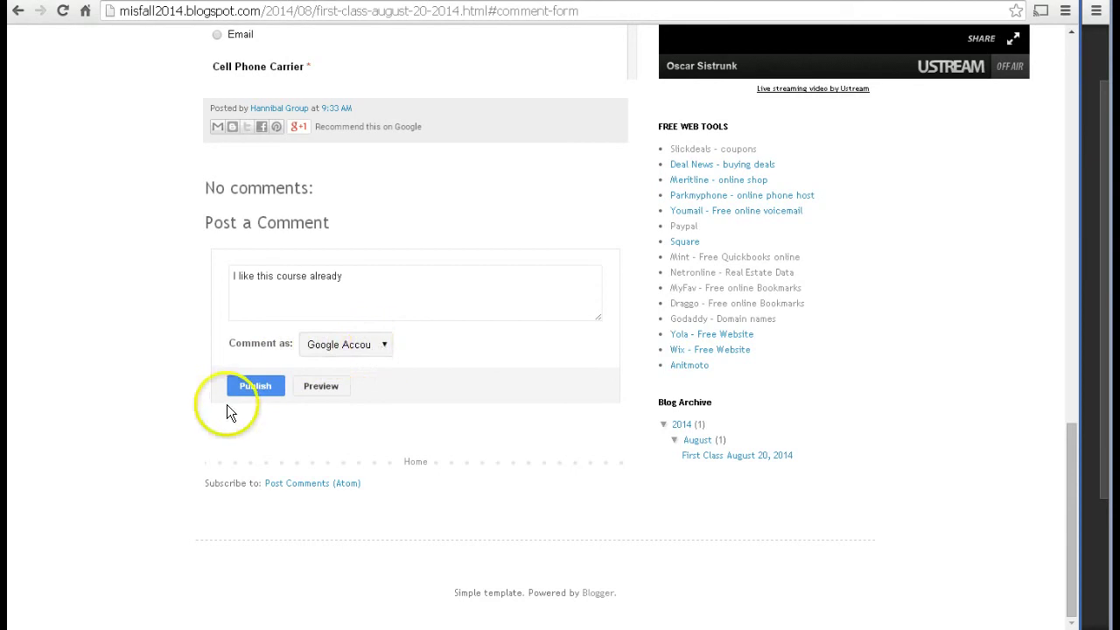
{"action": "left_click", "coordinate": [246, 387]}
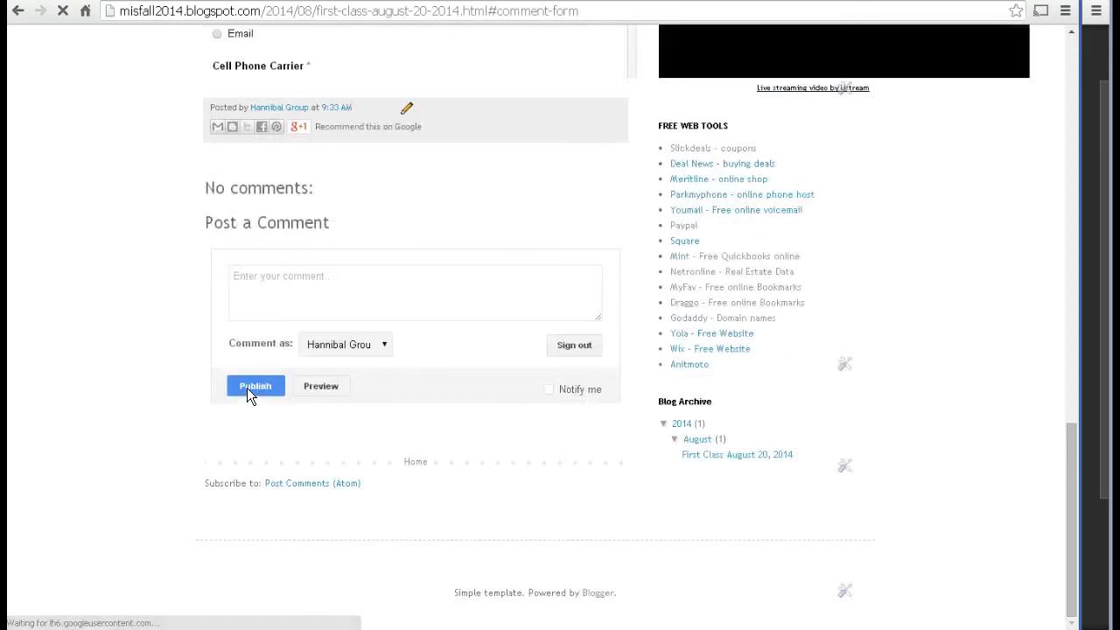
Step: Keep the current profile and publish the comment 'I like this ccourse already'
{"action": "left_click", "coordinate": [258, 383]}
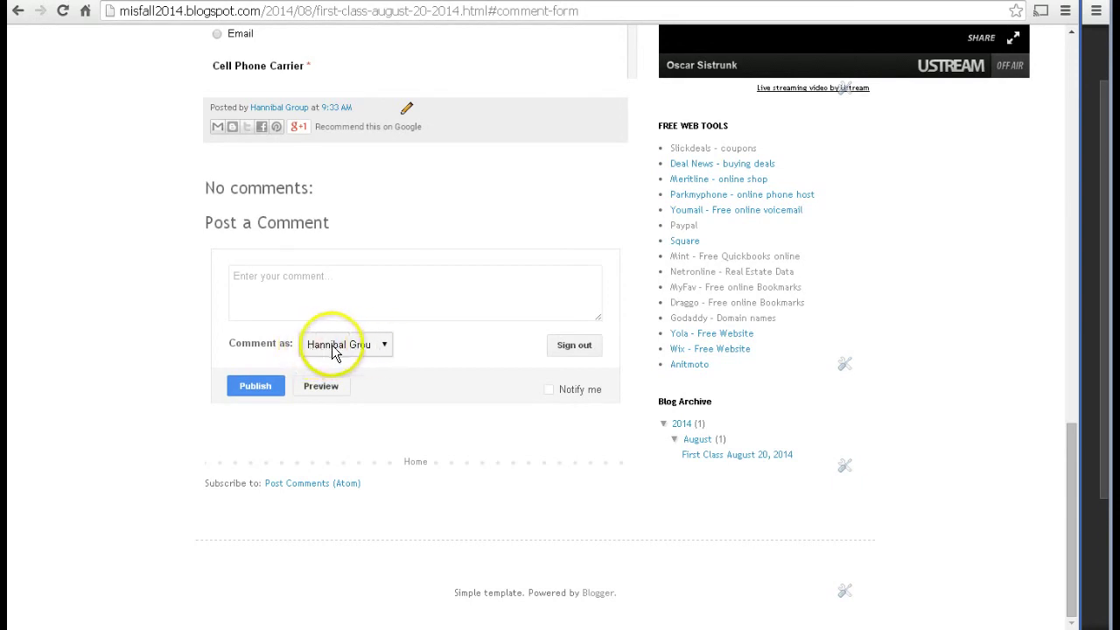
{"action": "left_click", "coordinate": [384, 346]}
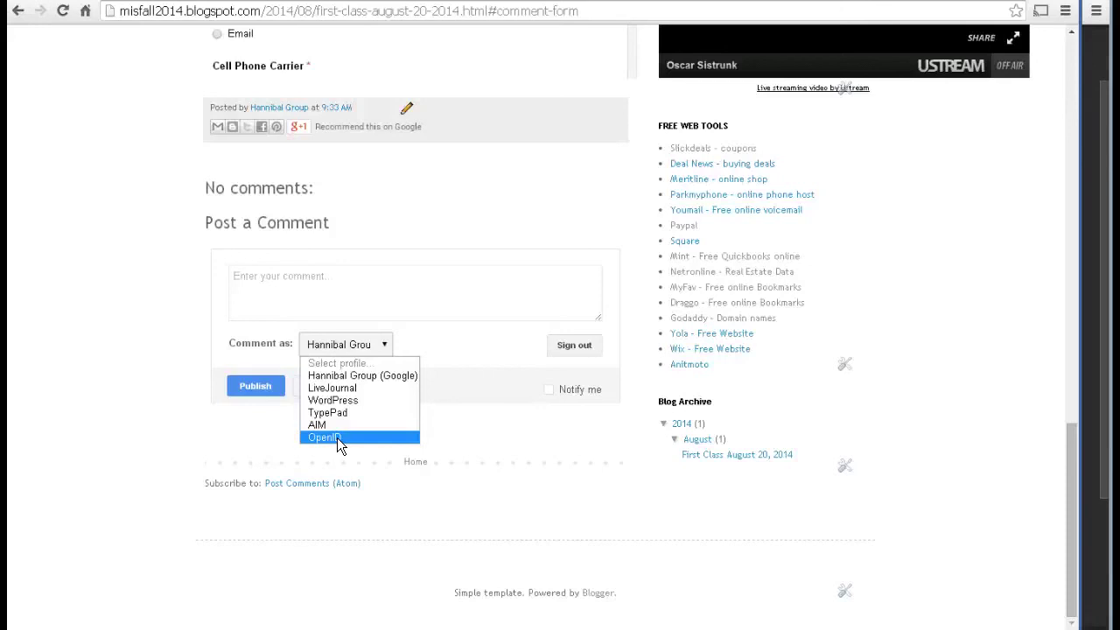
{"action": "left_click", "coordinate": [409, 348]}
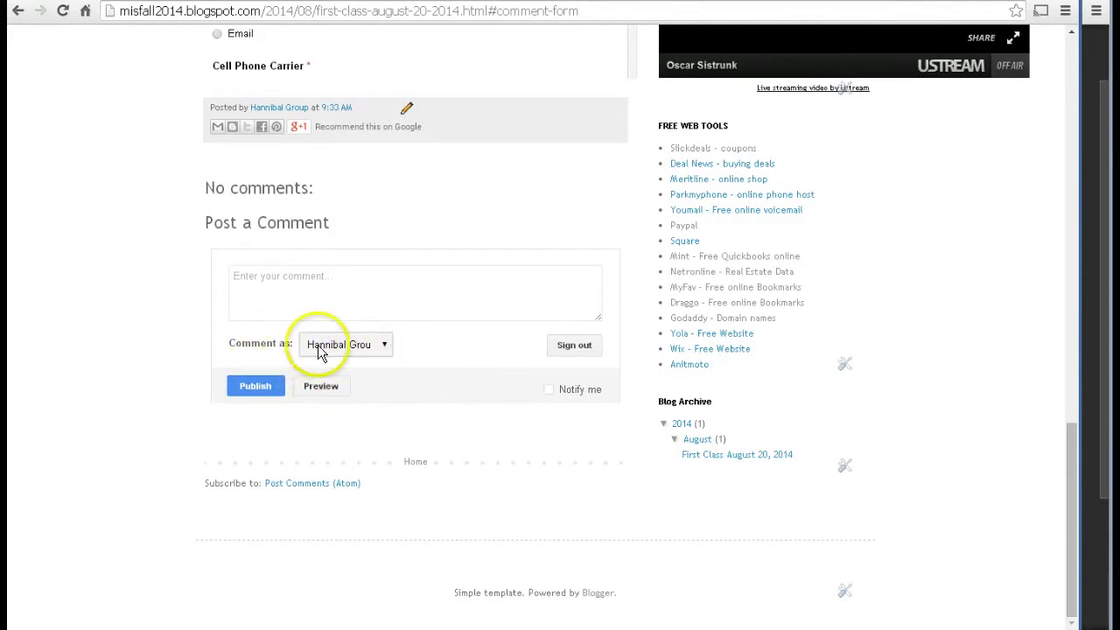
{"action": "left_click", "coordinate": [295, 290]}
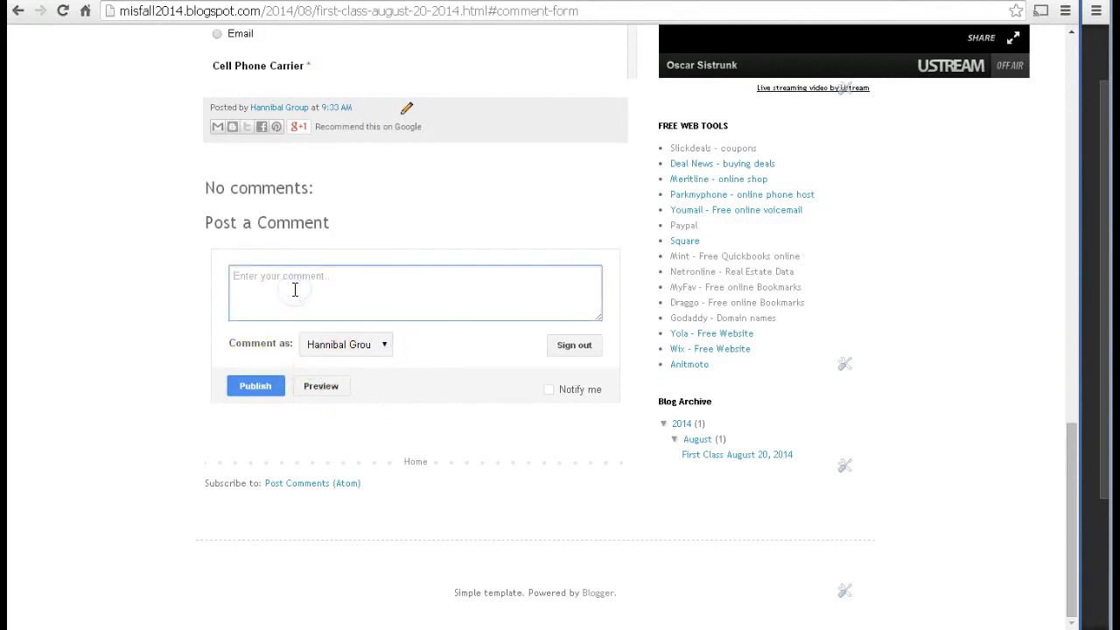
{"action": "type", "text": "Hi"}
{"action": "type", "text": "ike th"}
{"action": "type", "text": "is cl"}
{"action": "type", "text": "course "}
{"action": "type", "text": "already"}
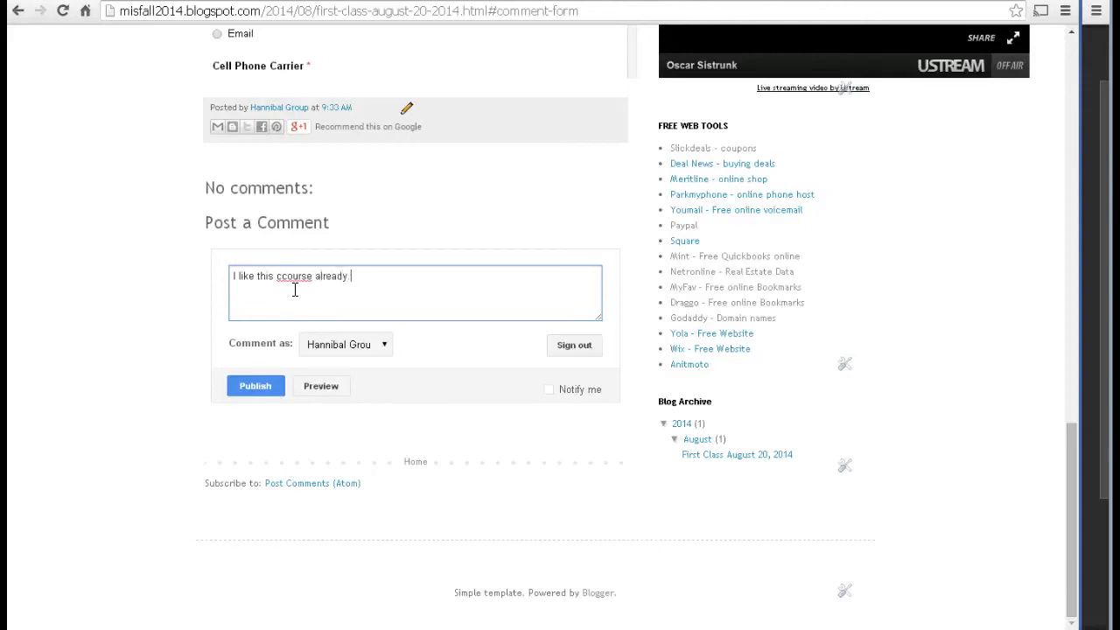
{"action": "left_click", "coordinate": [253, 387]}
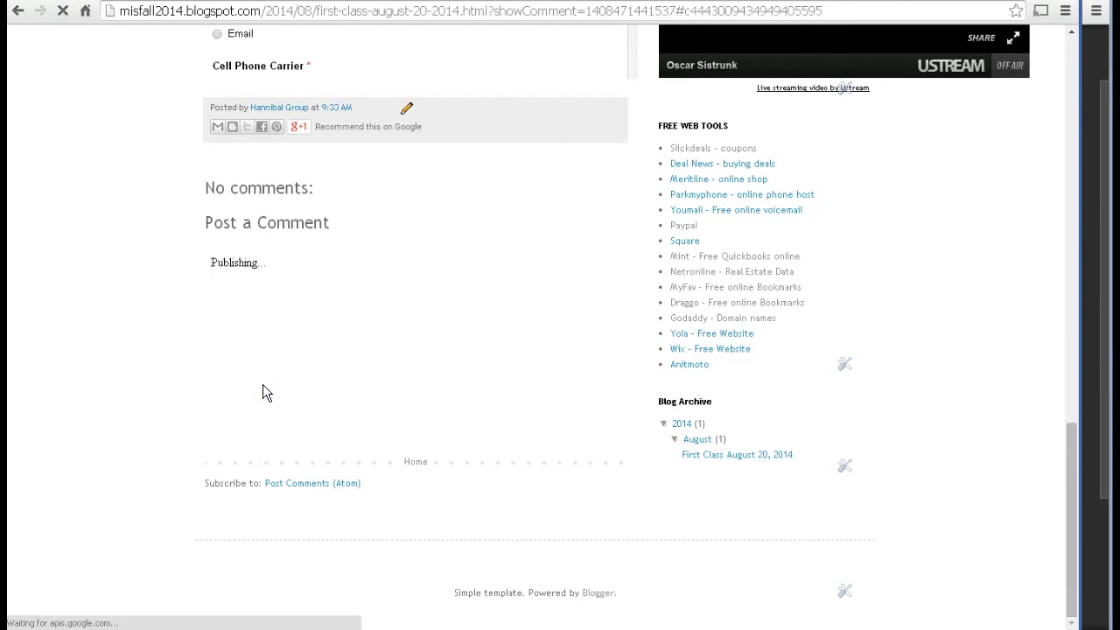
Step: Delete the 'I like this ccourse already' comment and return to the First Class post
{"action": "left_click", "coordinate": [316, 304]}
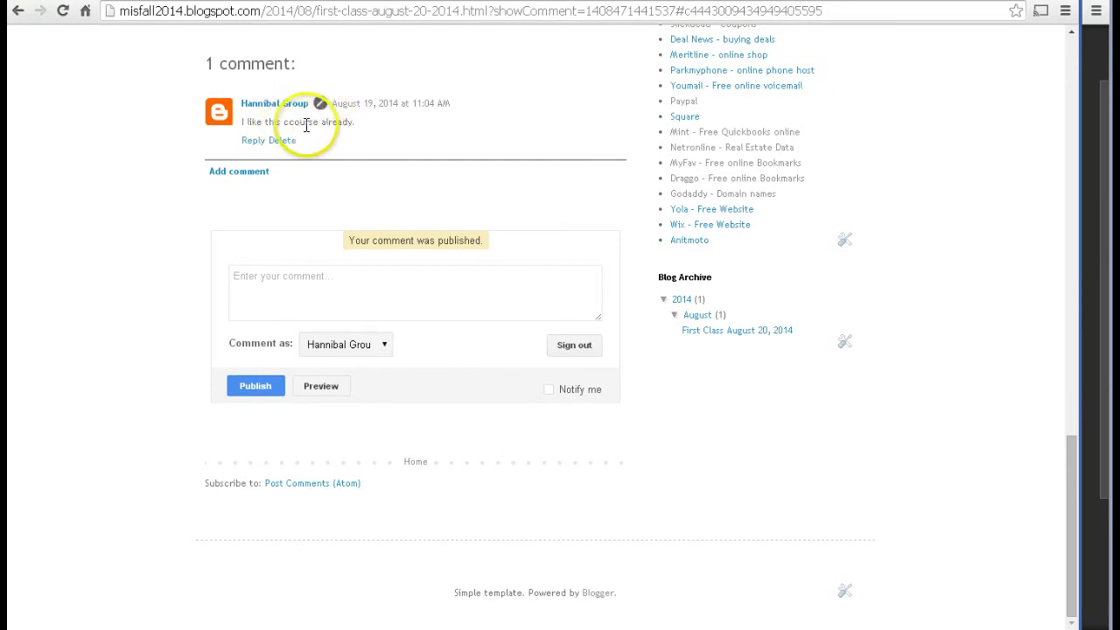
{"action": "left_click", "coordinate": [287, 143]}
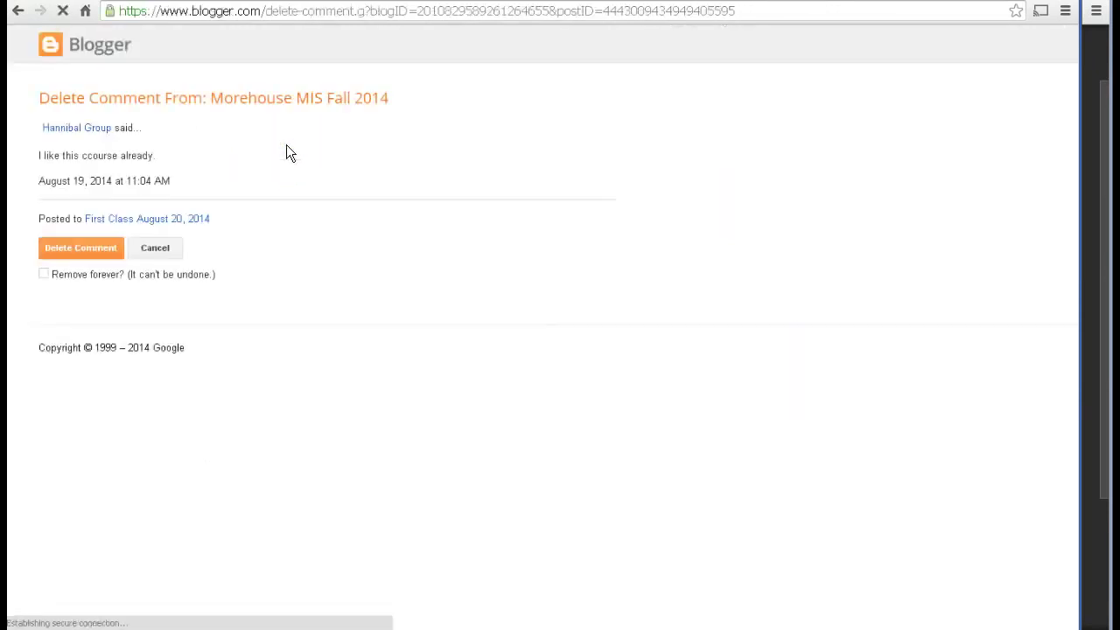
{"action": "left_click", "coordinate": [81, 246]}
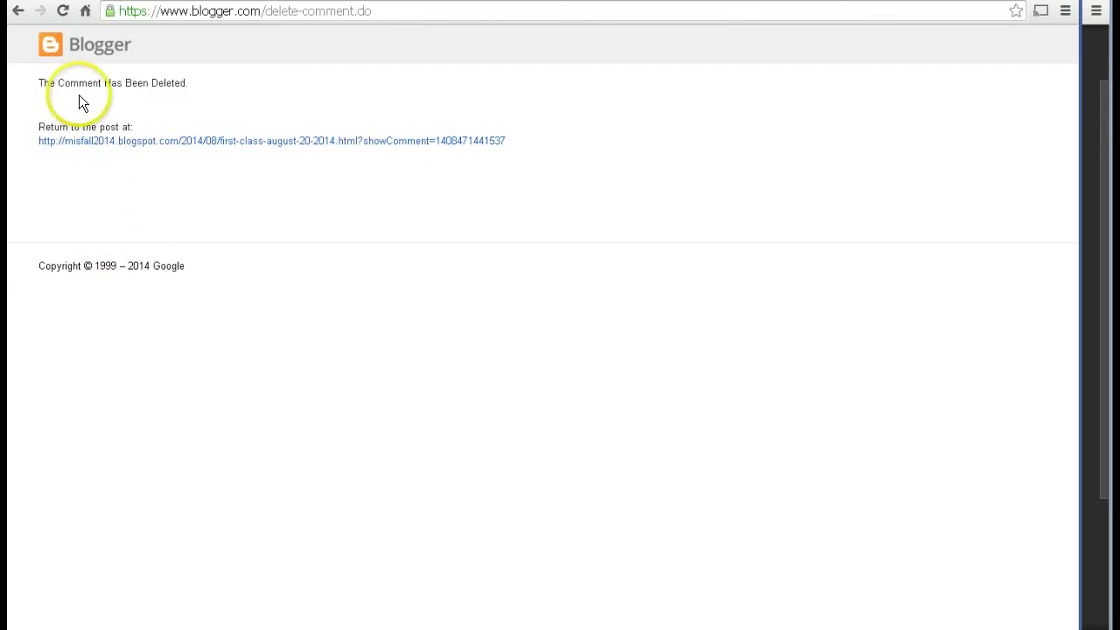
{"action": "left_click", "coordinate": [132, 147]}
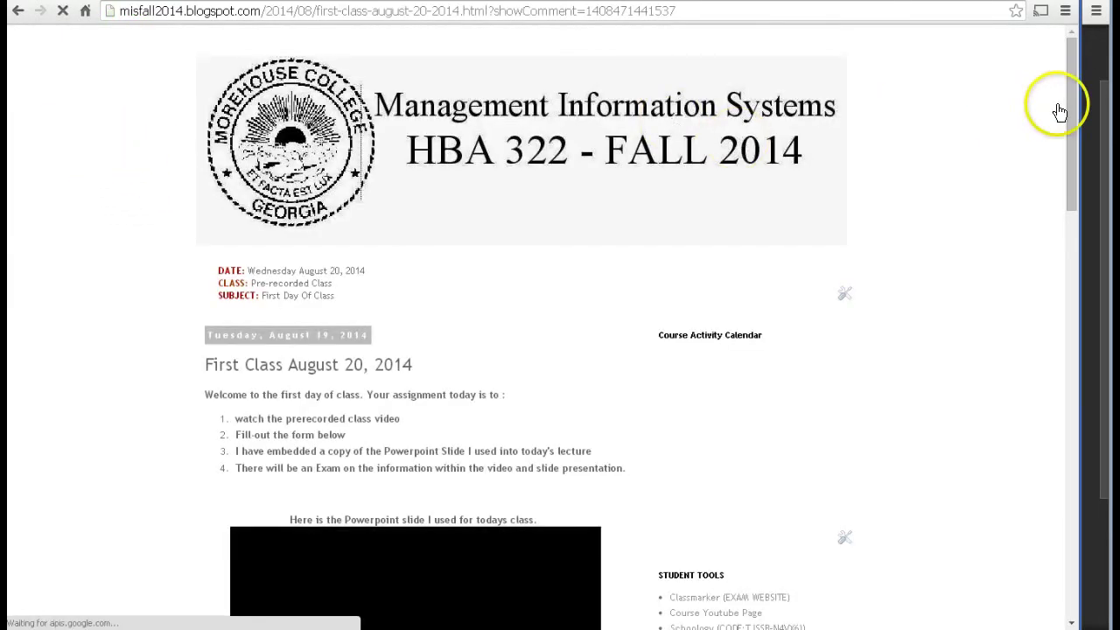
Step: Scroll to the comment form and sign out of the commenting profile
{"action": "left_click", "coordinate": [1071, 124]}
{"action": "left_click_drag", "start_coordinate": [1069, 123], "coordinate": [1070, 445]}
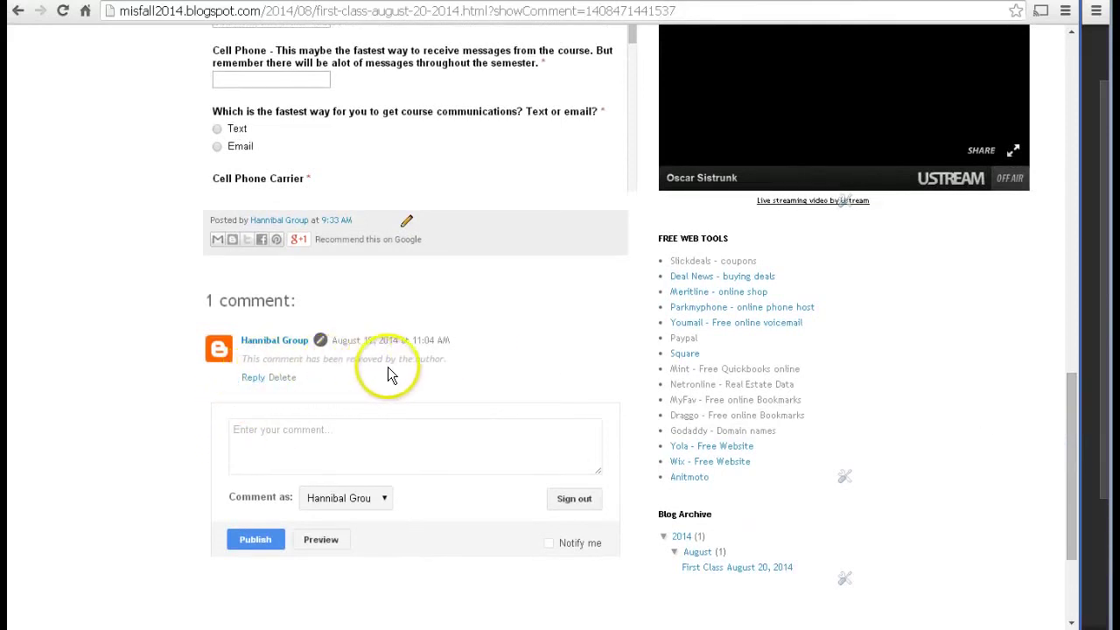
{"action": "left_click", "coordinate": [386, 496]}
{"action": "left_click", "coordinate": [385, 495]}
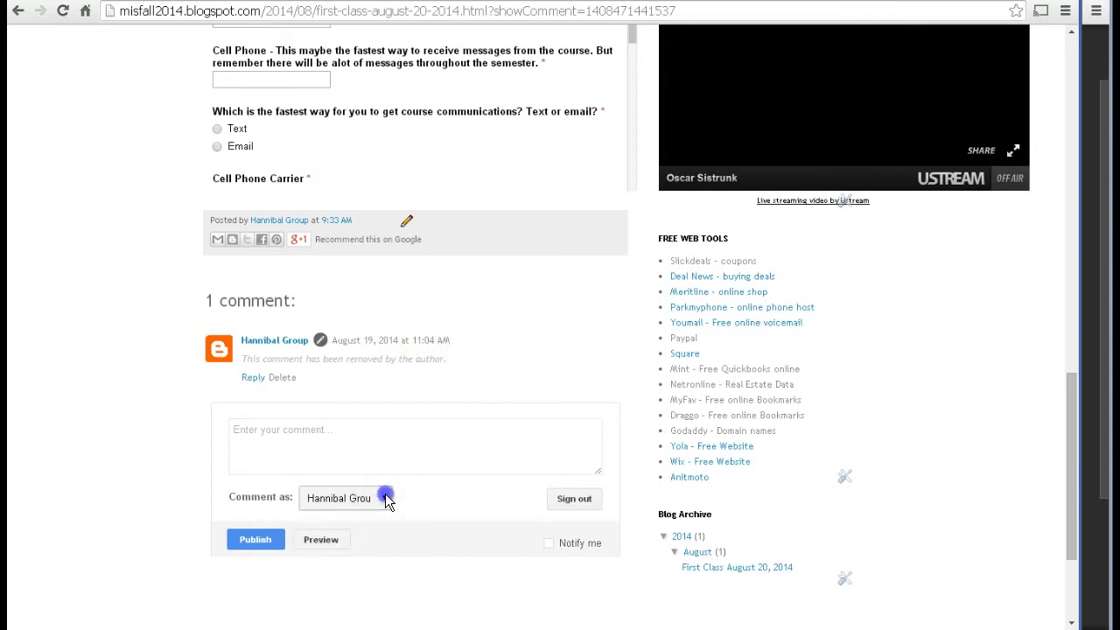
{"action": "left_click", "coordinate": [576, 502]}
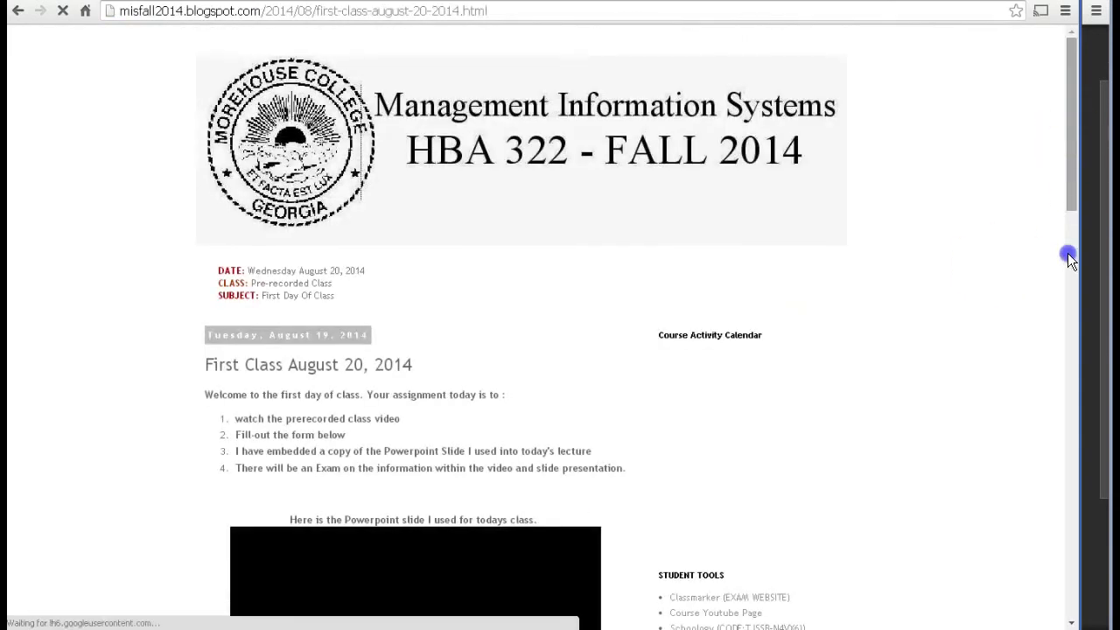
Step: Publish a new comment 'I like this couse' and pick the first listed Google account
{"action": "left_click", "coordinate": [1068, 279]}
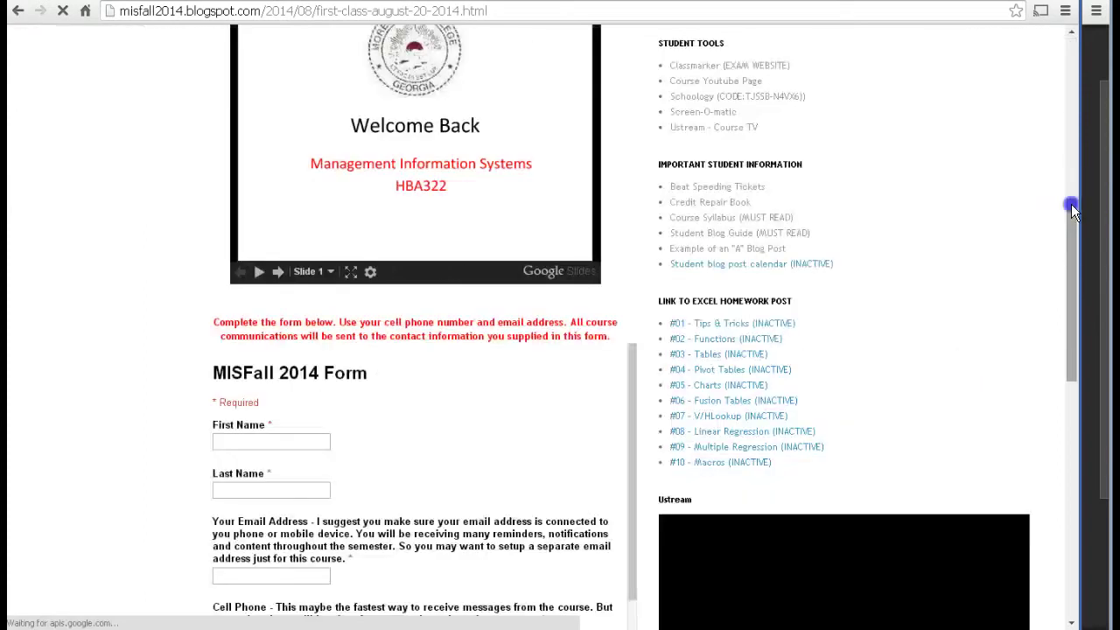
{"action": "left_click_drag", "start_coordinate": [1075, 200], "coordinate": [1081, 44]}
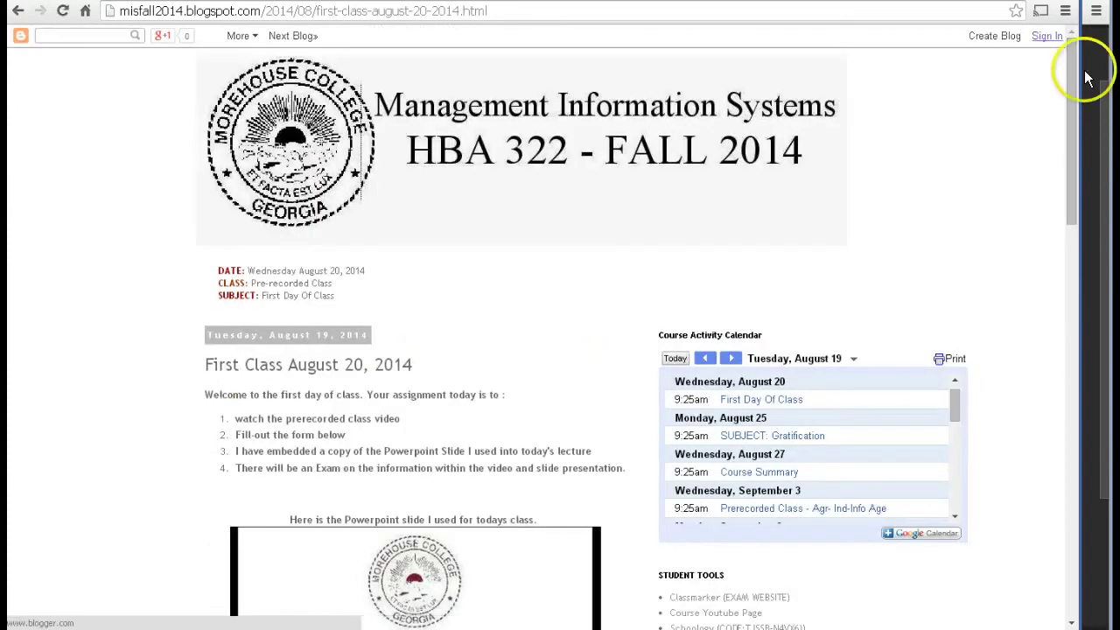
{"action": "left_click_drag", "start_coordinate": [1075, 75], "coordinate": [1067, 385]}
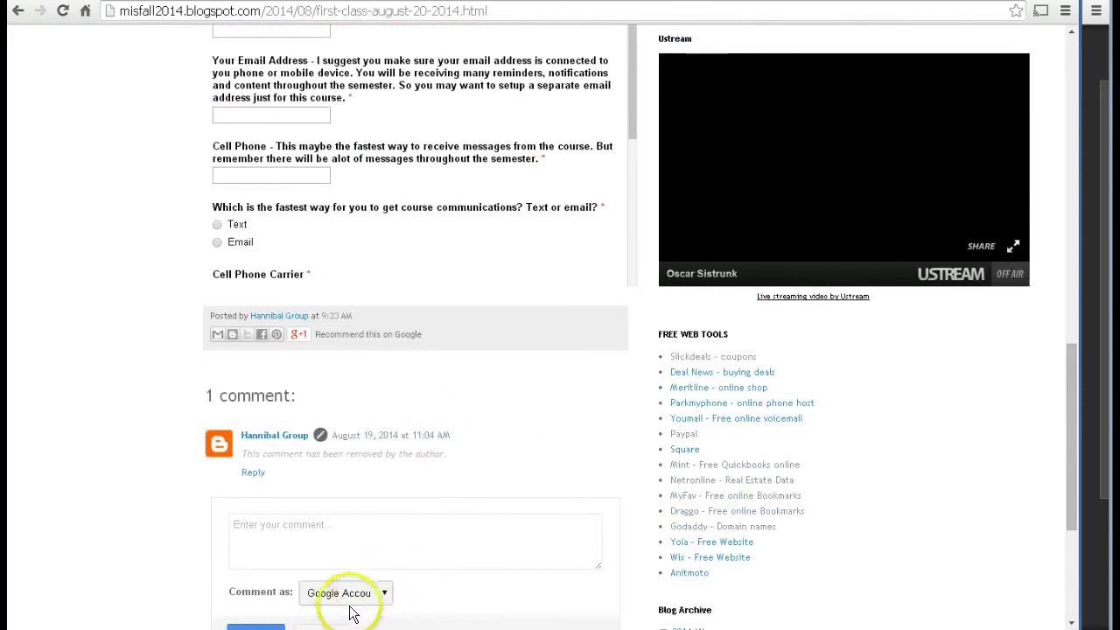
{"action": "left_click", "coordinate": [278, 626]}
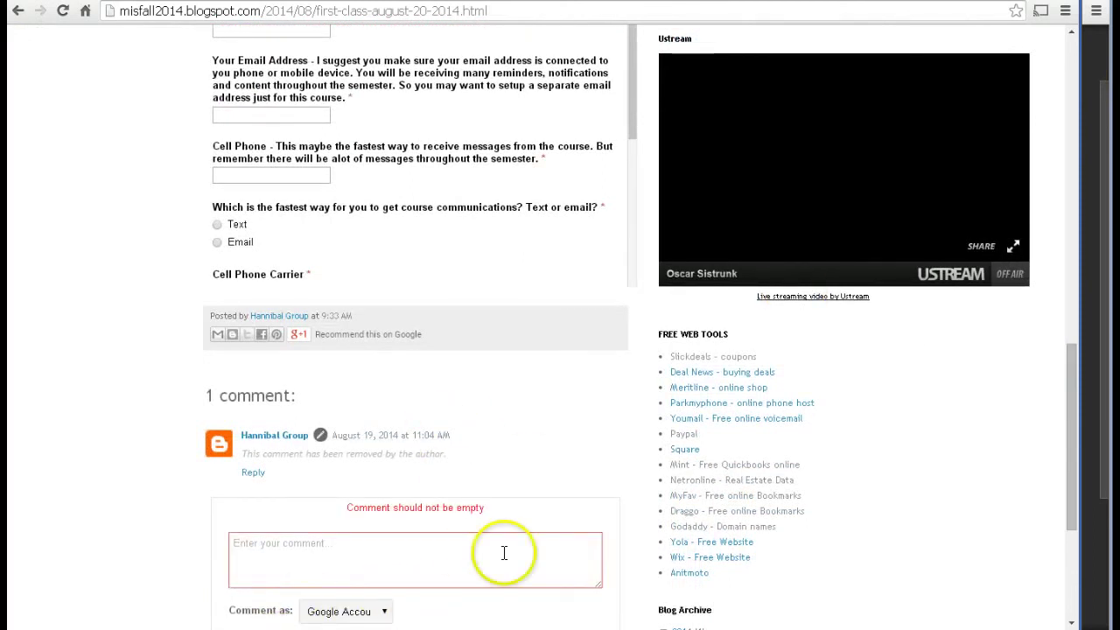
{"action": "left_click", "coordinate": [446, 554]}
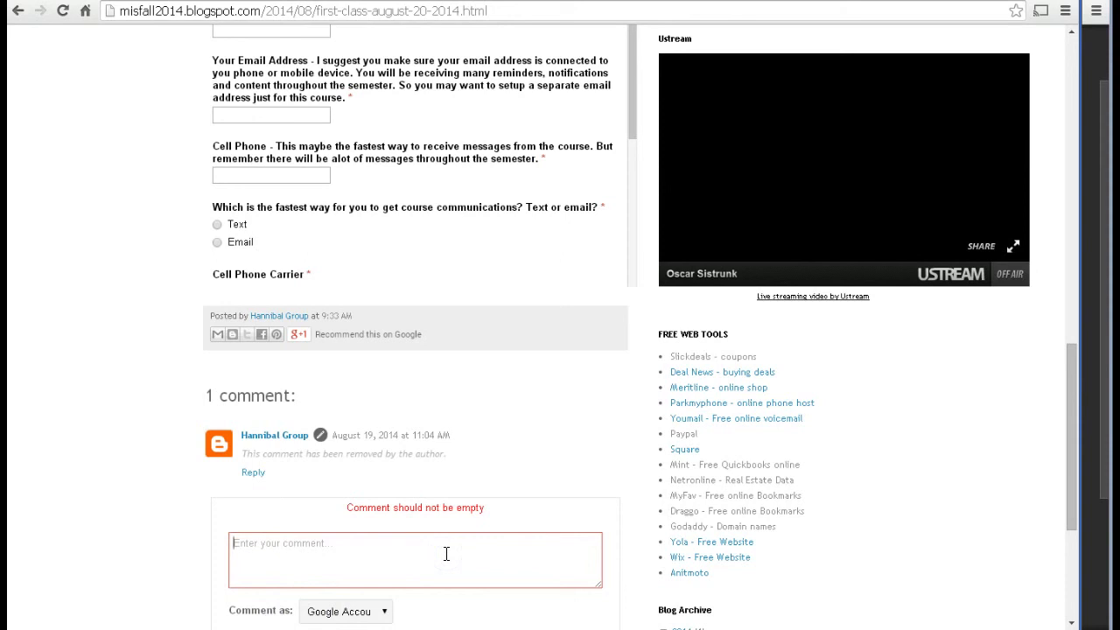
{"action": "type", "text": "I like this couse"}
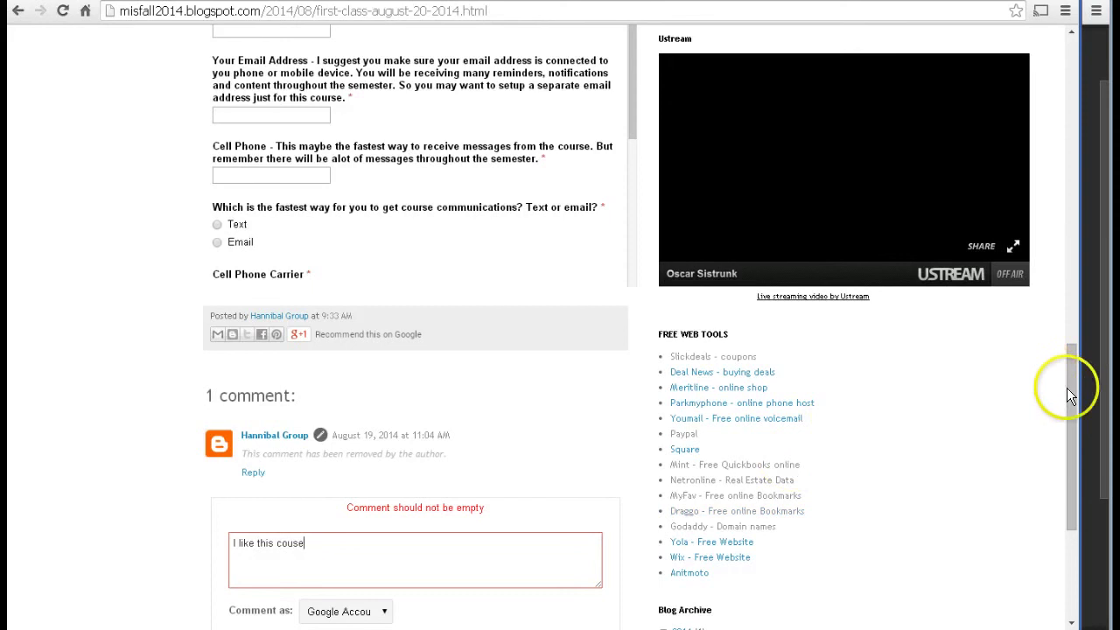
{"action": "left_click_drag", "start_coordinate": [1070, 392], "coordinate": [1072, 454]}
{"action": "left_click", "coordinate": [264, 454]}
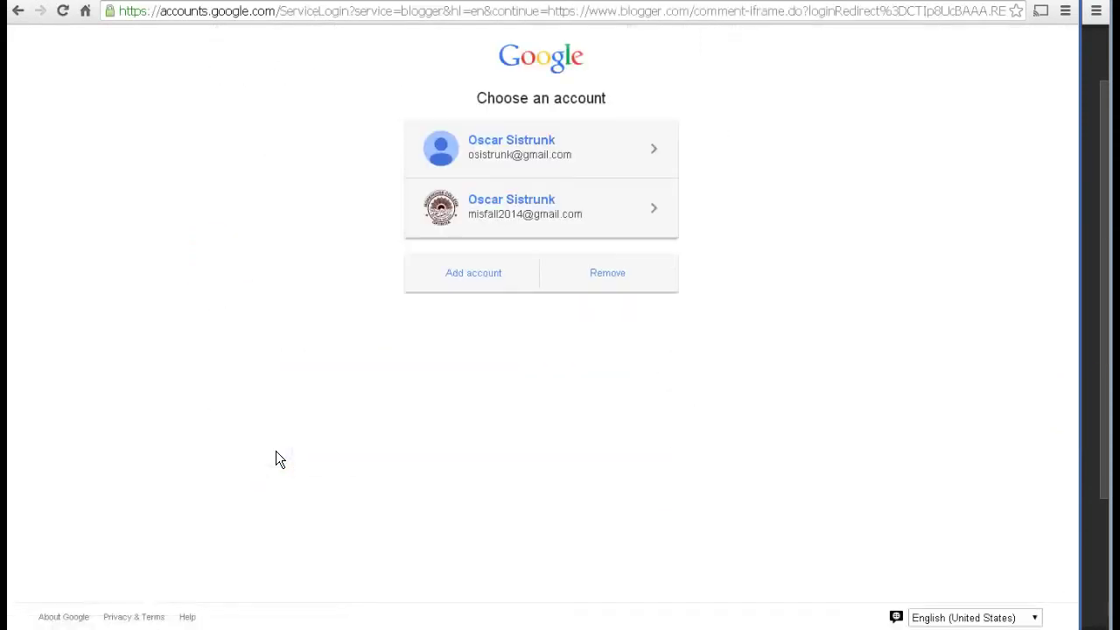
{"action": "left_click", "coordinate": [525, 155]}
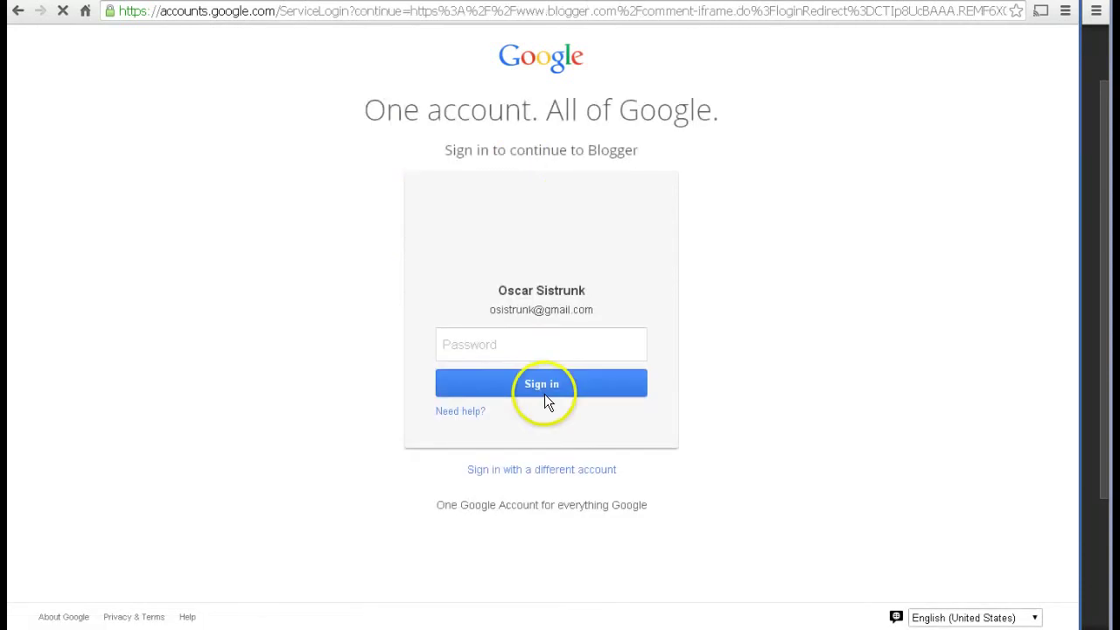
Step: Enter the account password and sign in, retyping it after the first attempt fails
{"action": "type", "text": "***"}
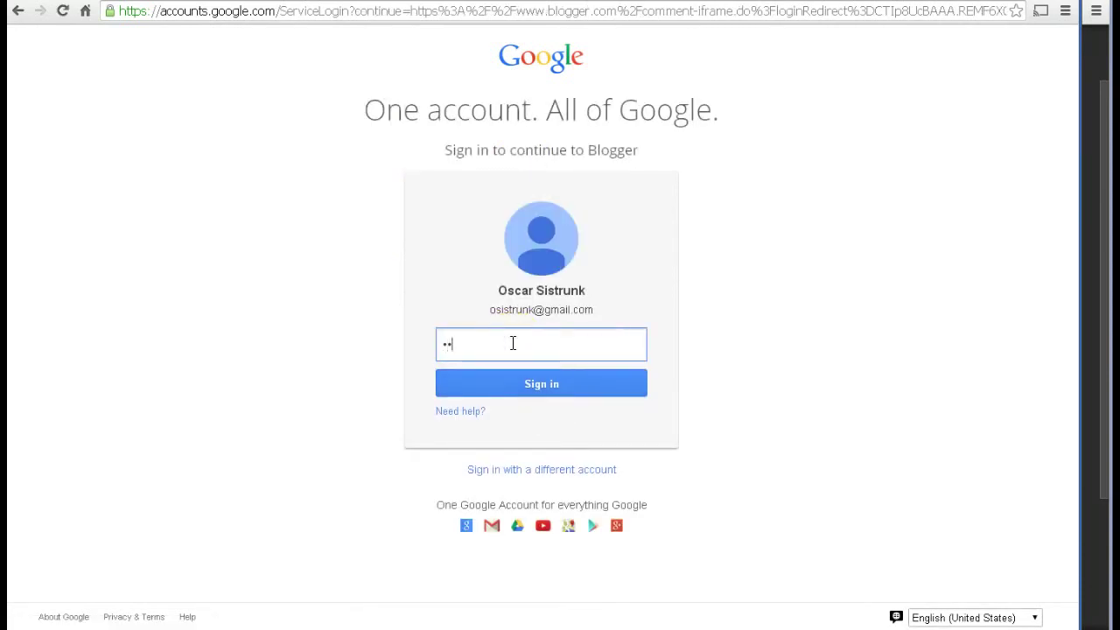
{"action": "type", "text": "**********"}
{"action": "left_click", "coordinate": [527, 386]}
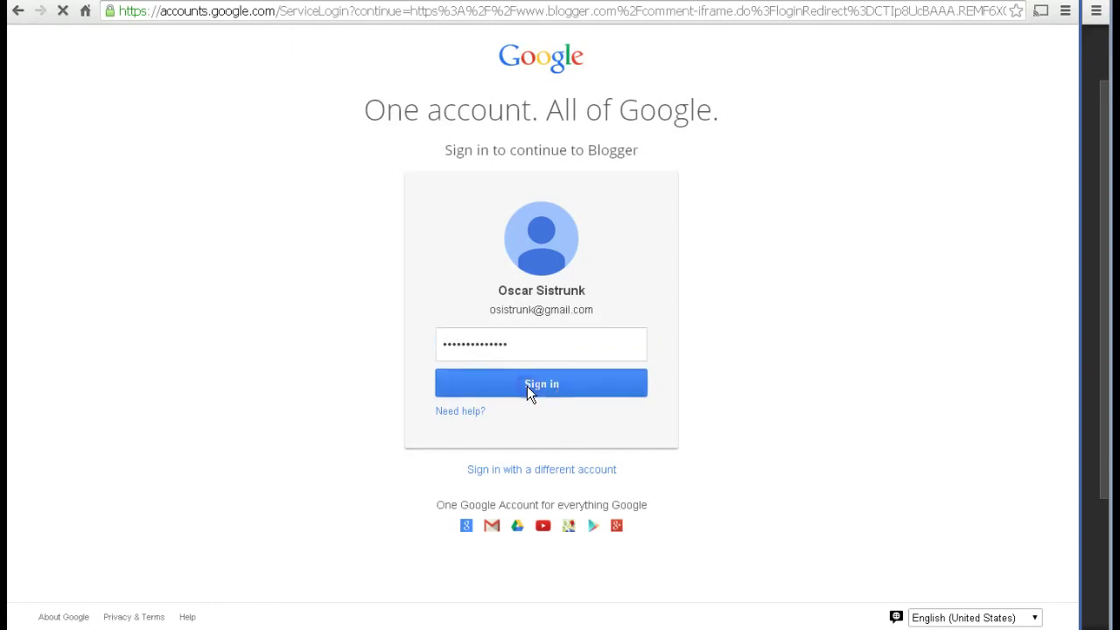
{"action": "left_click", "coordinate": [513, 357]}
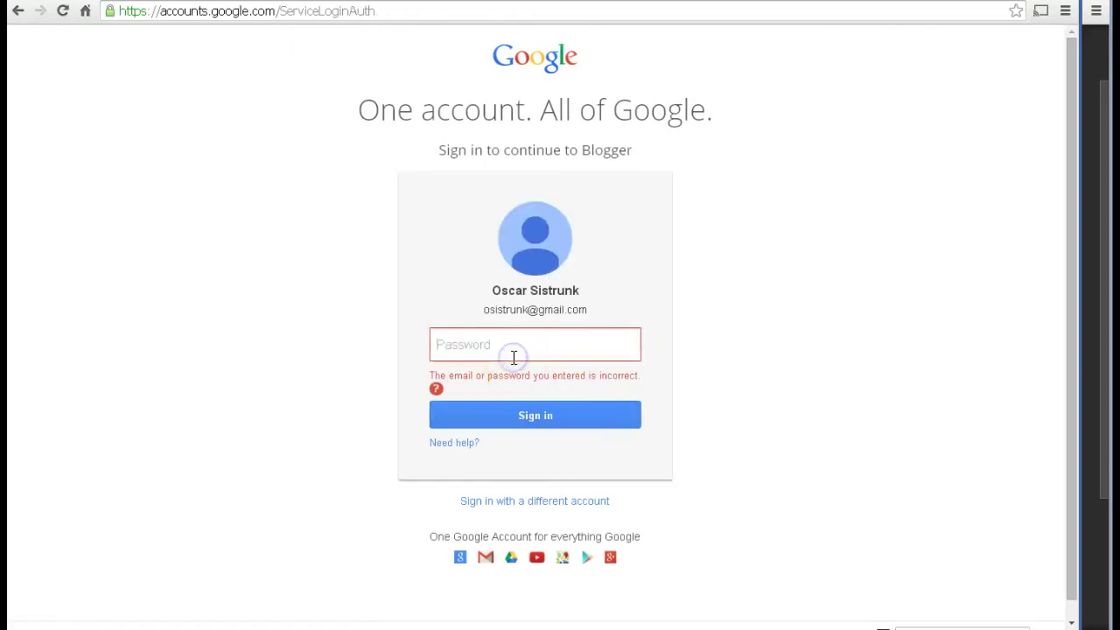
{"action": "type", "text": "**********"}
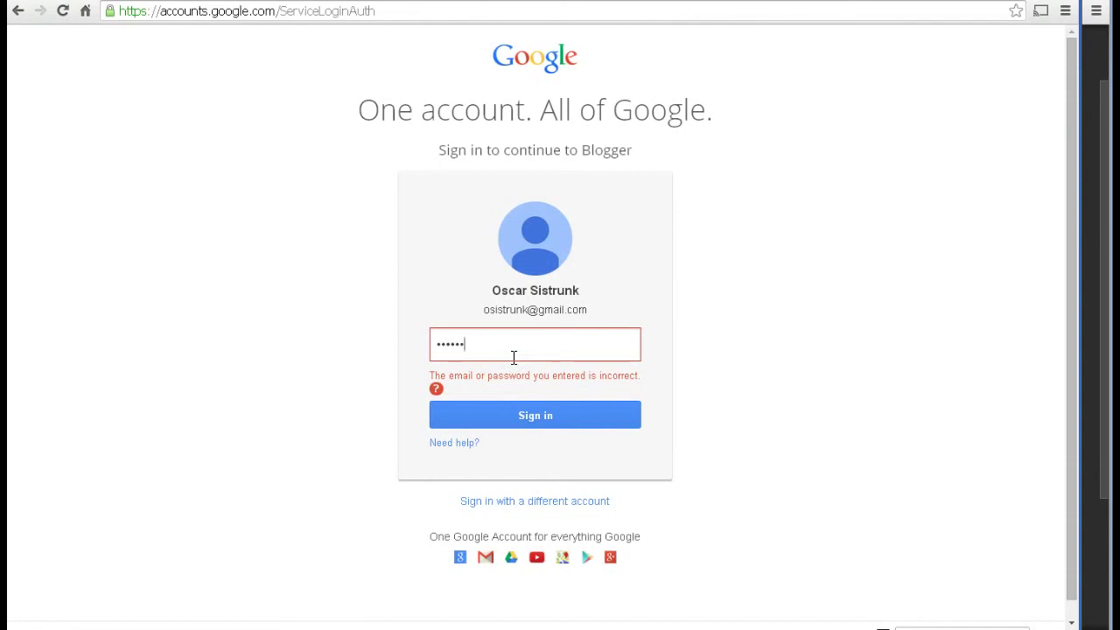
{"action": "type", "text": "***"}
{"action": "left_click", "coordinate": [523, 405]}
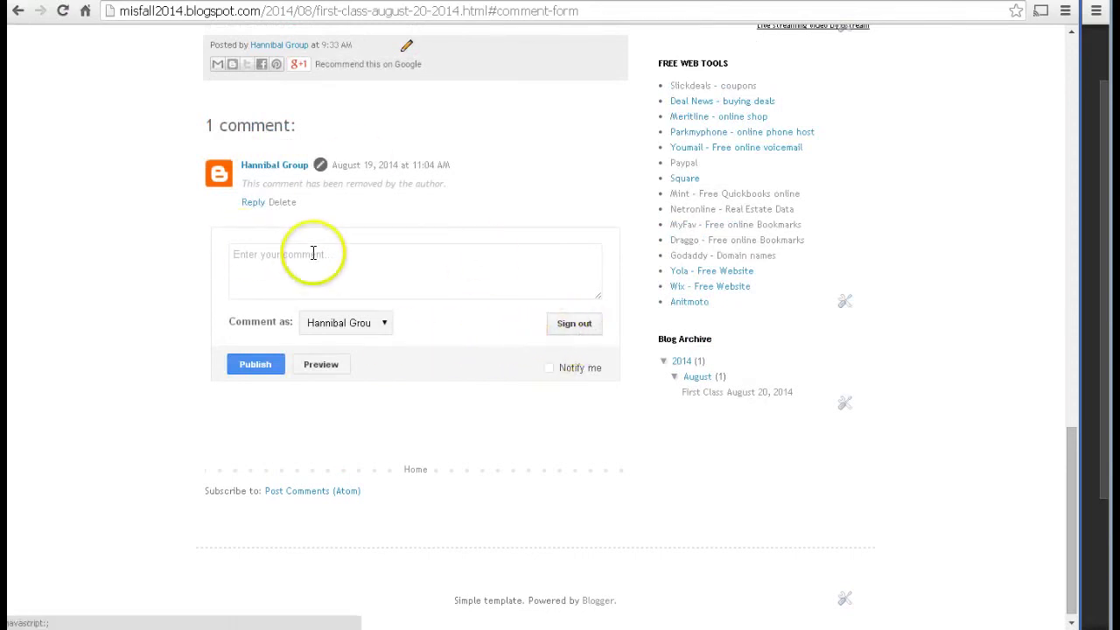
Step: Sign out of the blog profile and set Comment as to Google Account
{"action": "left_click", "coordinate": [288, 272]}
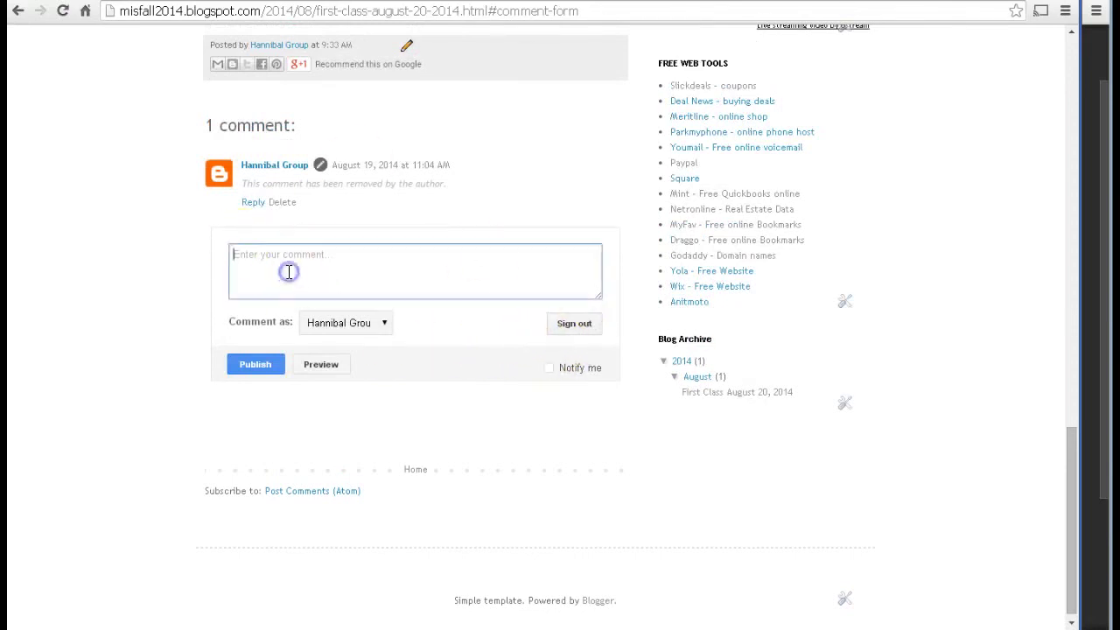
{"action": "left_click", "coordinate": [572, 323]}
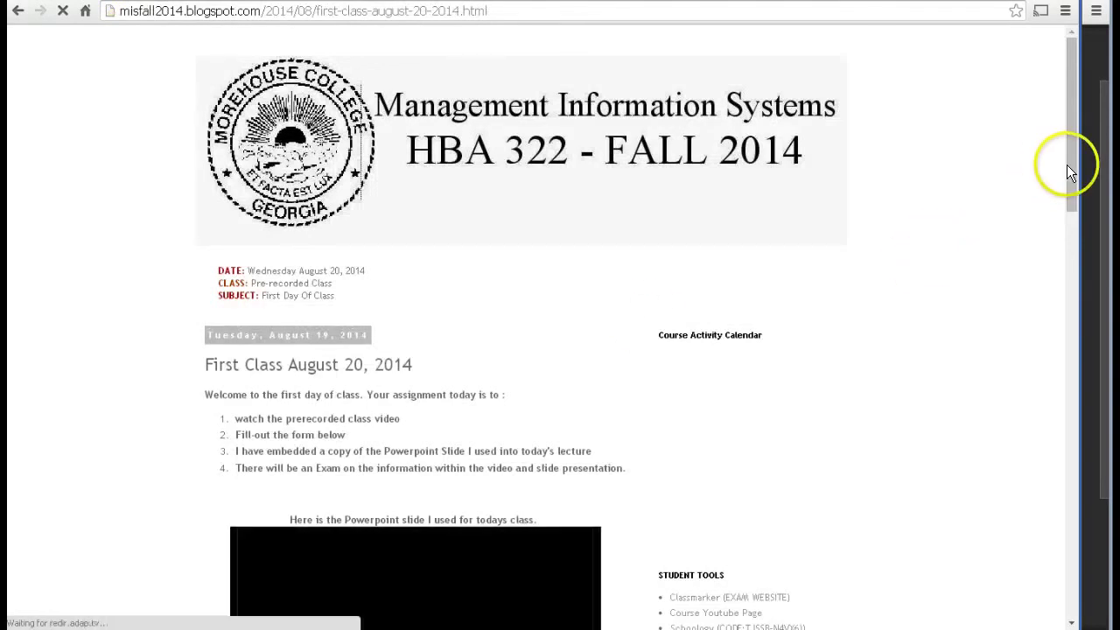
{"action": "scroll", "coordinate": [1074, 273], "scroll_direction": "down", "scroll_amount": 10}
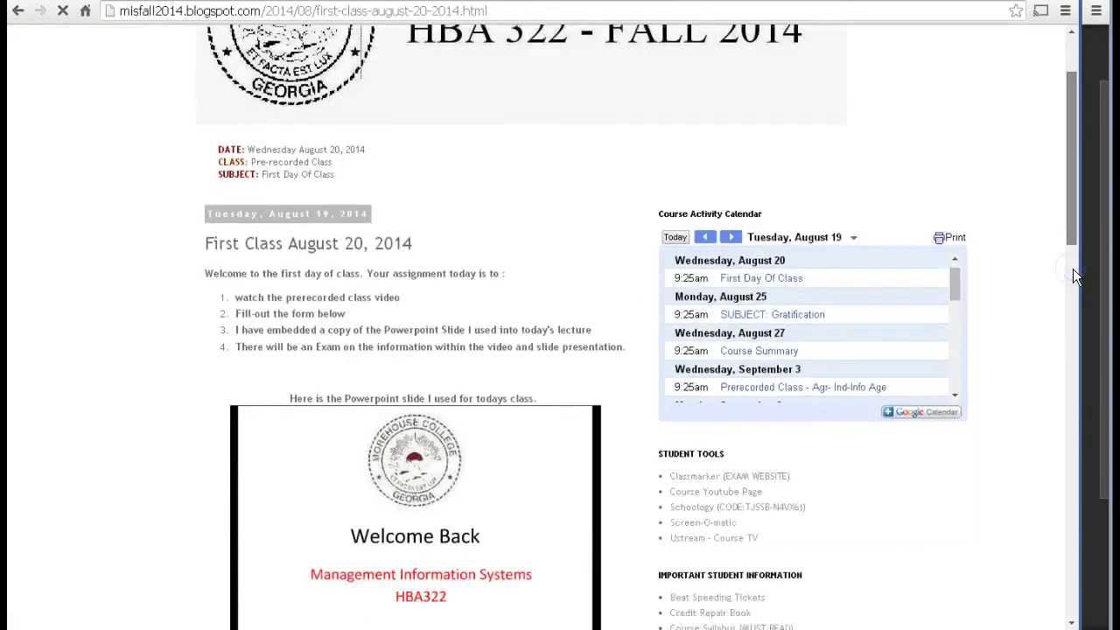
{"action": "left_click_drag", "start_coordinate": [1073, 341], "coordinate": [1075, 398]}
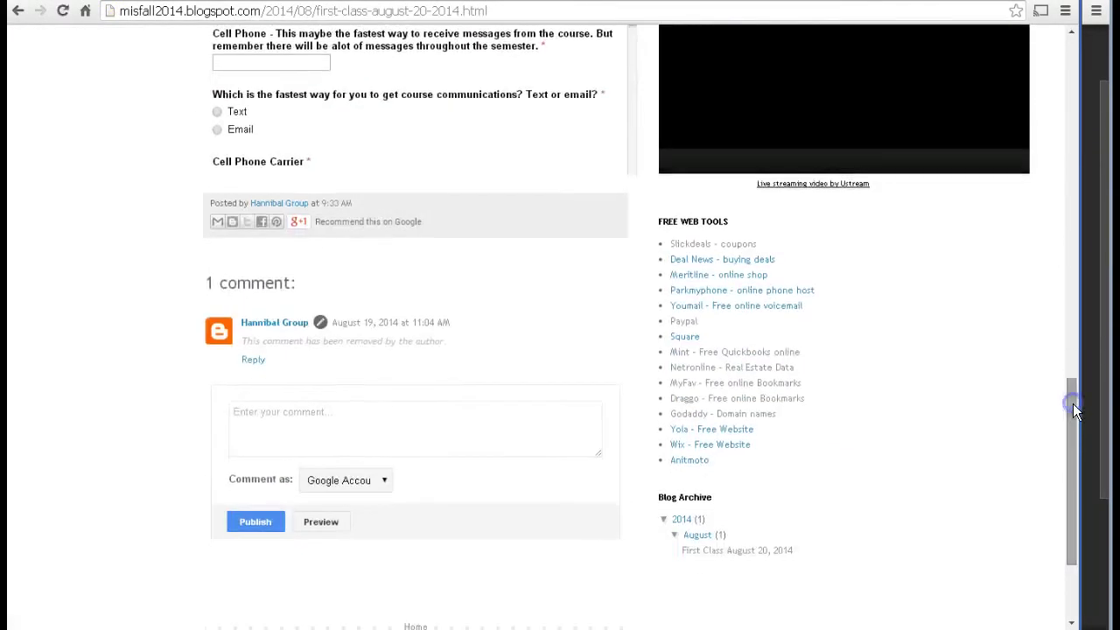
{"action": "left_click", "coordinate": [338, 485]}
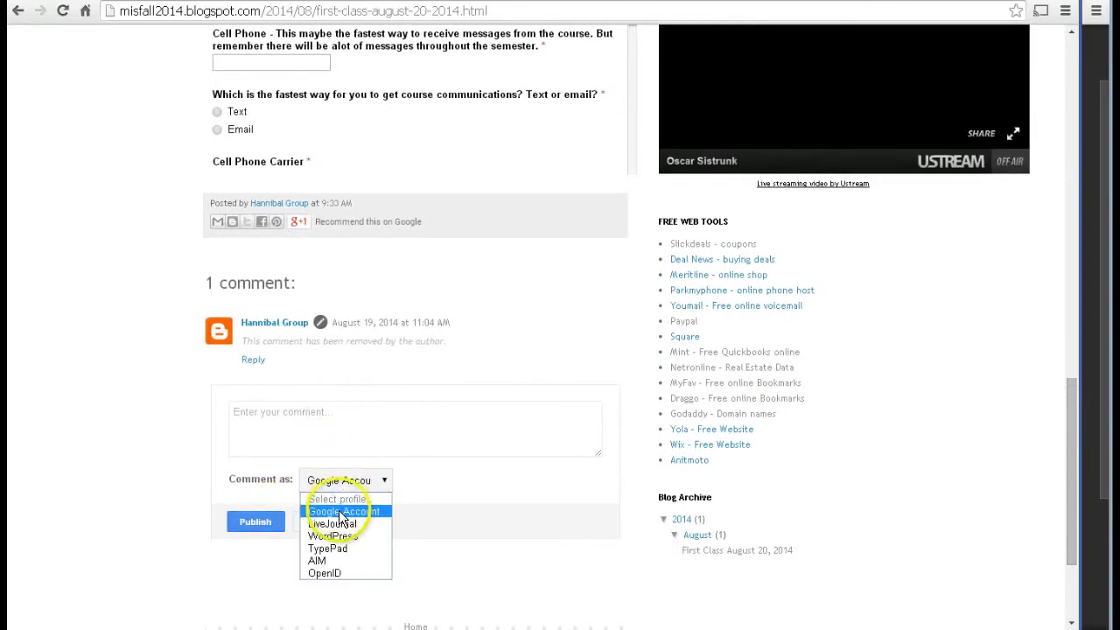
{"action": "left_click", "coordinate": [341, 511]}
Step: Write the comment 'I like this course' and publish it
{"action": "left_click", "coordinate": [255, 522]}
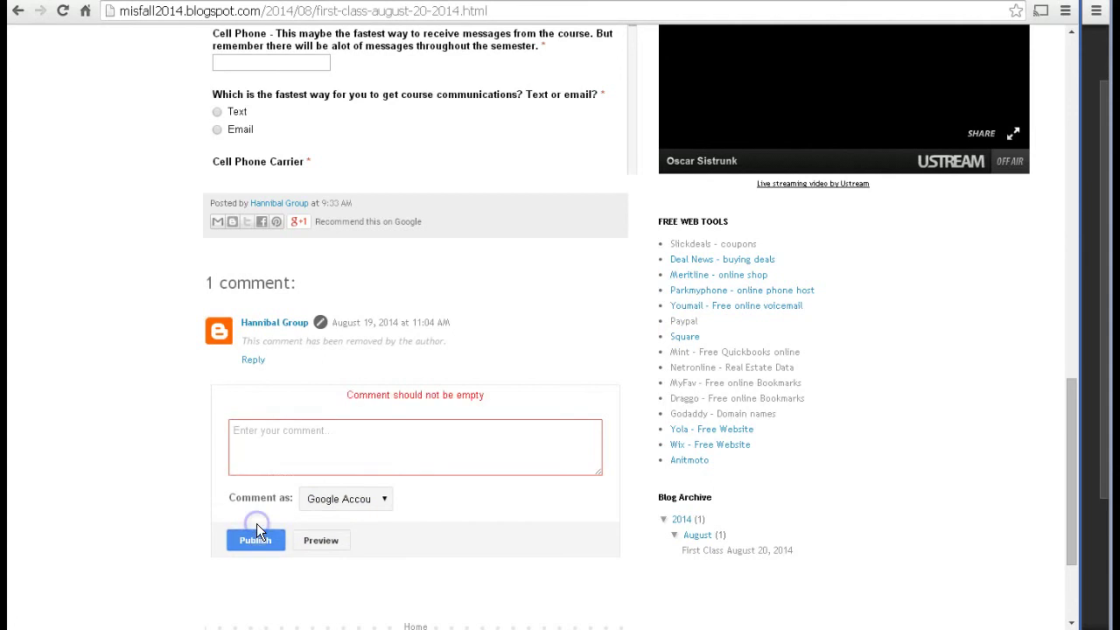
{"action": "left_click", "coordinate": [337, 450]}
{"action": "type", "text": "I"}
{"action": "type", "text": " like this course"}
{"action": "left_click", "coordinate": [252, 536]}
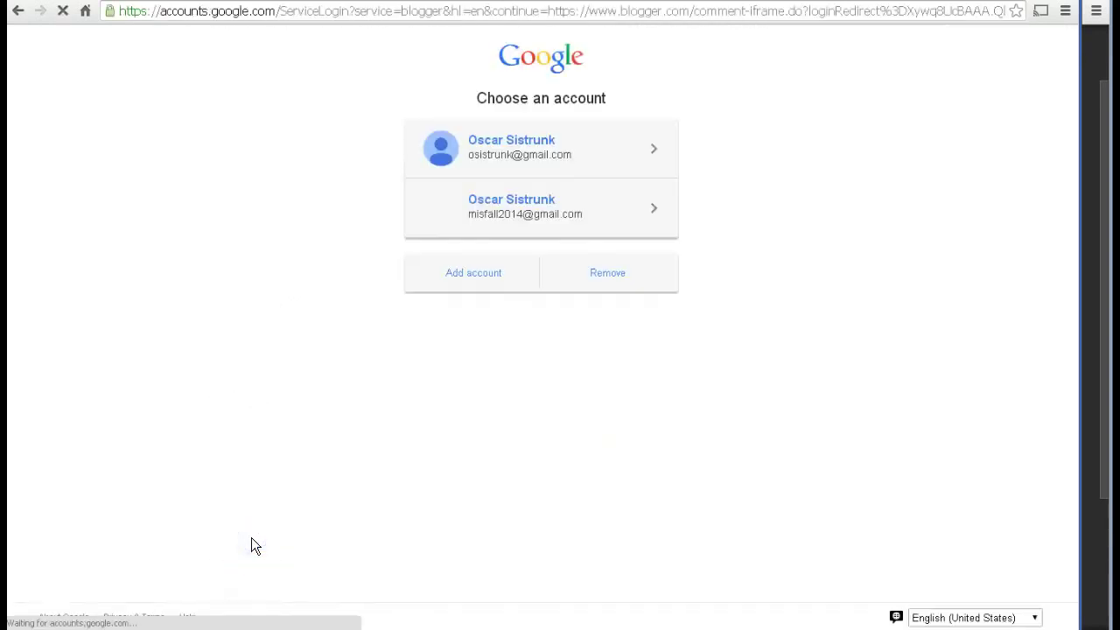
Step: Choose the second, course account and sign in with its password
{"action": "left_click", "coordinate": [523, 223]}
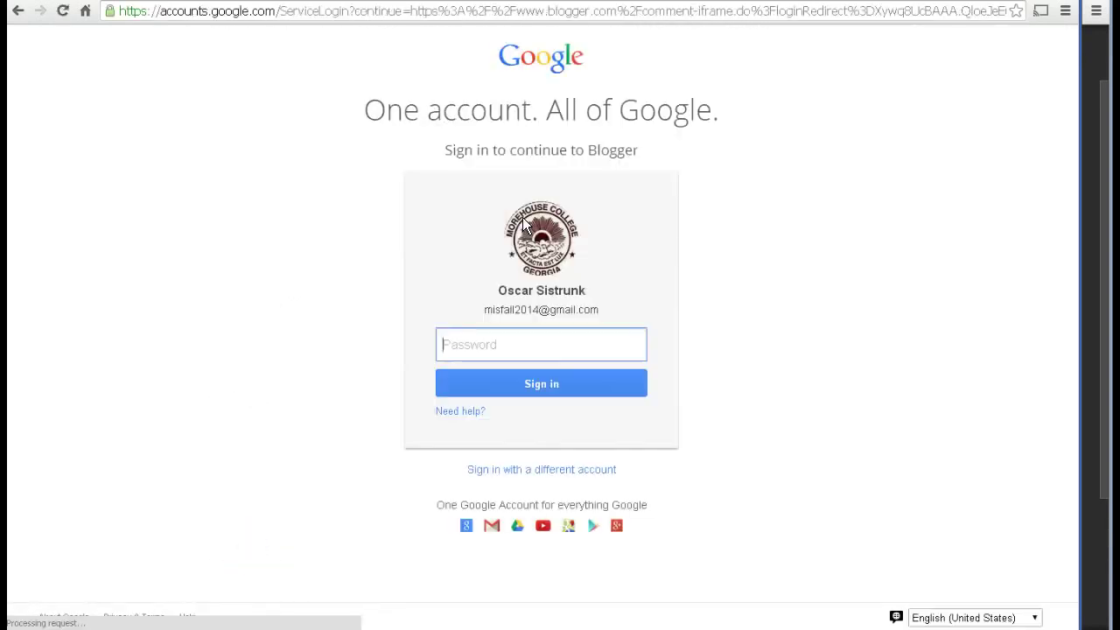
{"action": "type", "text": "••••"}
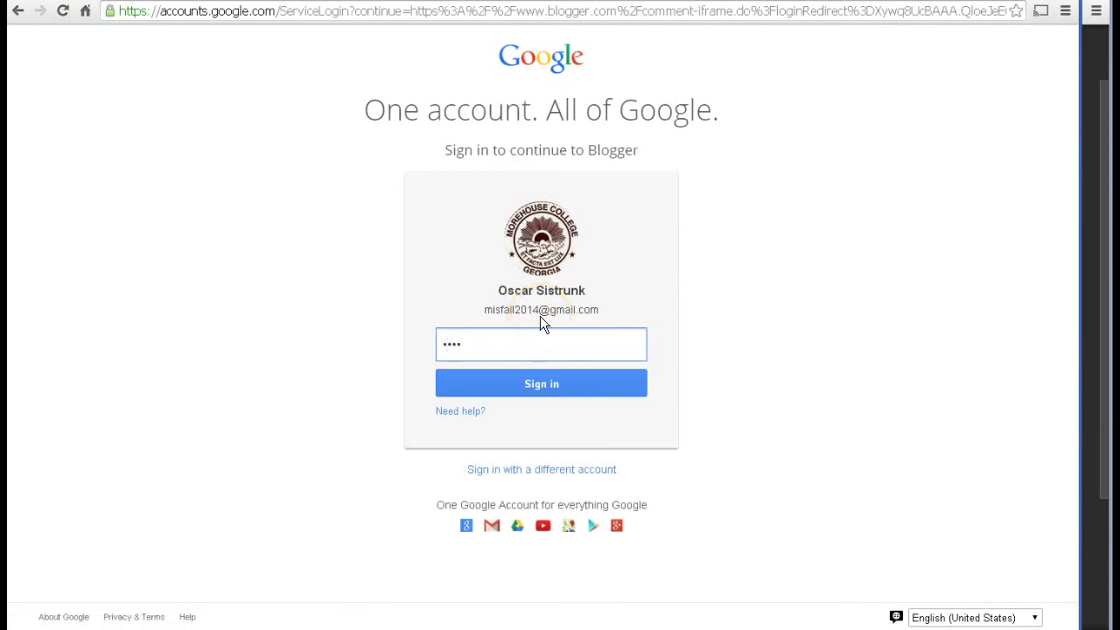
{"action": "type", "text": "••••"}
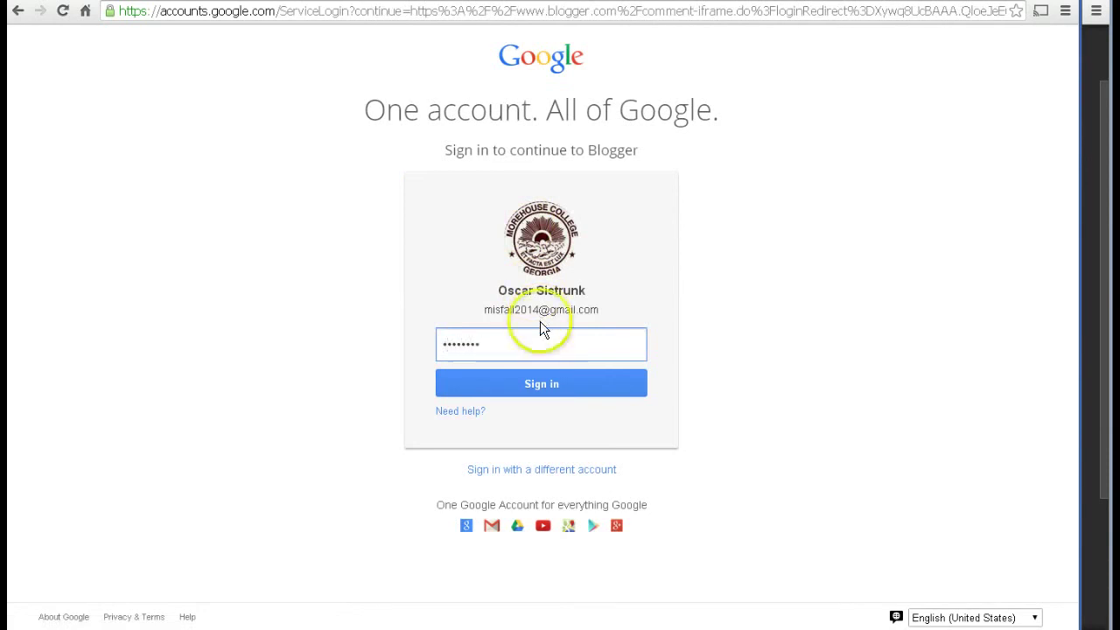
{"action": "left_click", "coordinate": [538, 392]}
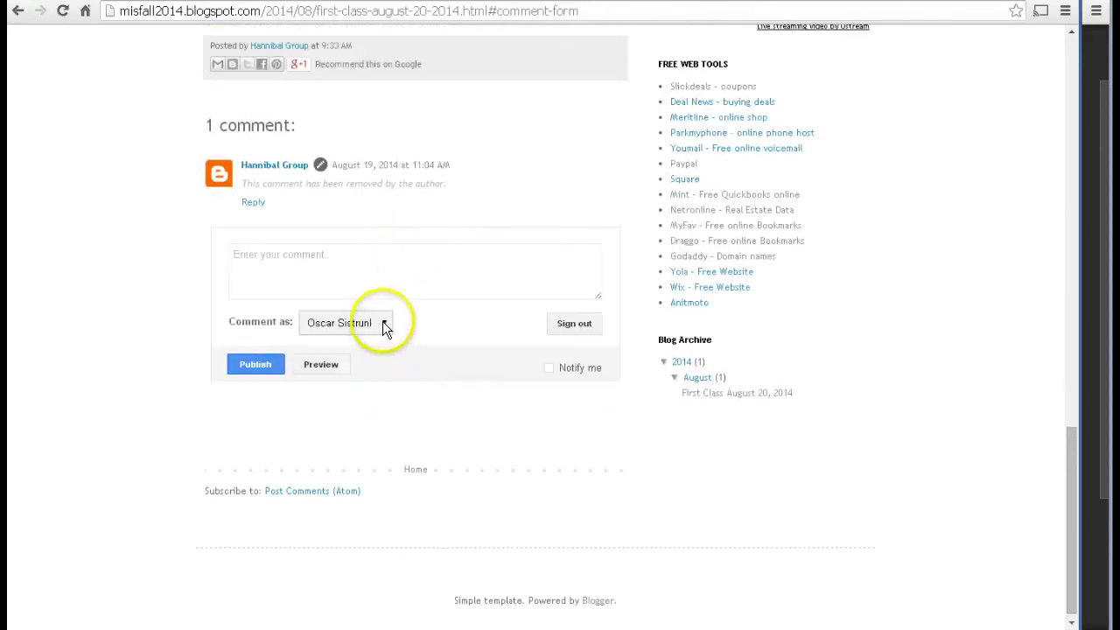
{"action": "left_click", "coordinate": [382, 321]}
{"action": "left_click", "coordinate": [382, 321]}
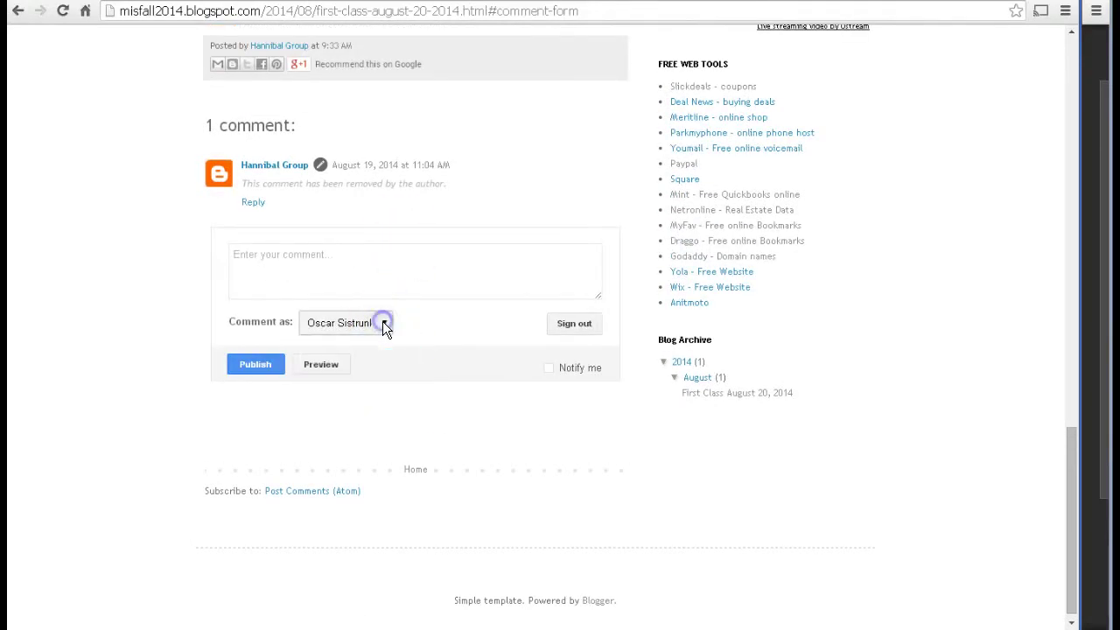
{"action": "left_click", "coordinate": [339, 329]}
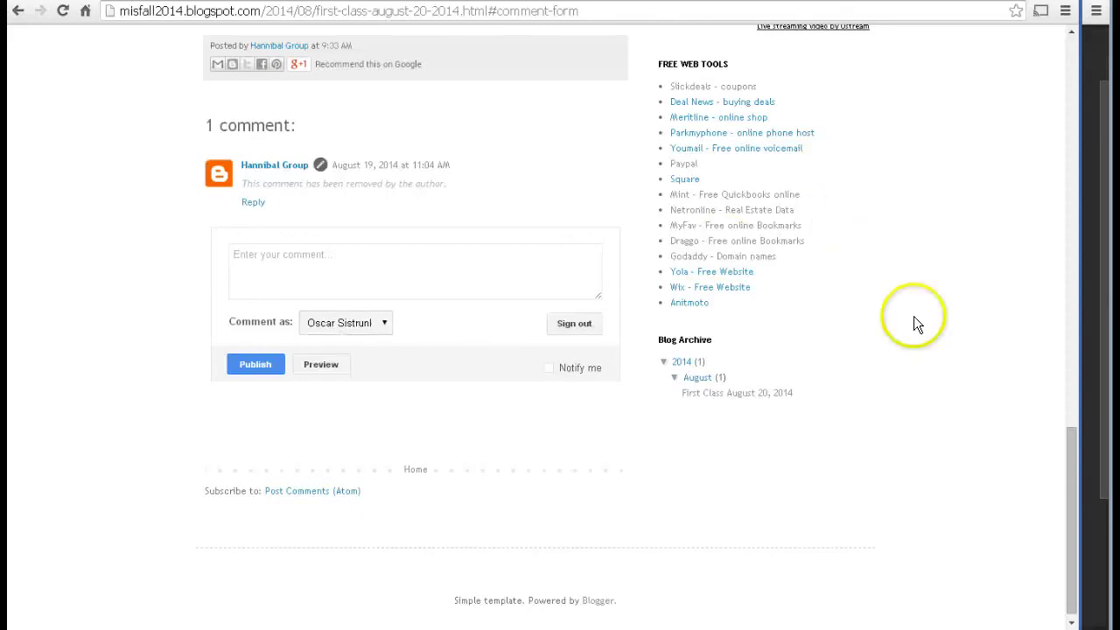
{"action": "left_click", "coordinate": [1074, 490]}
Step: Scroll up to the embedded deck and advance through it to the Next Week slide
{"action": "left_click_drag", "start_coordinate": [1074, 490], "coordinate": [1073, 330]}
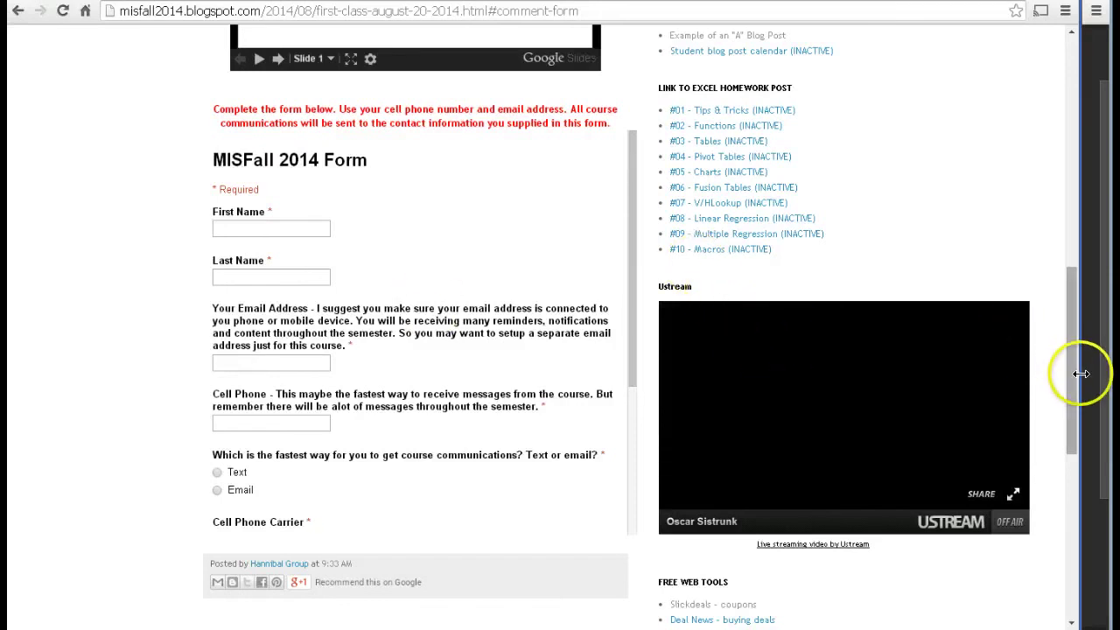
{"action": "left_click_drag", "start_coordinate": [1074, 375], "coordinate": [1067, 485]}
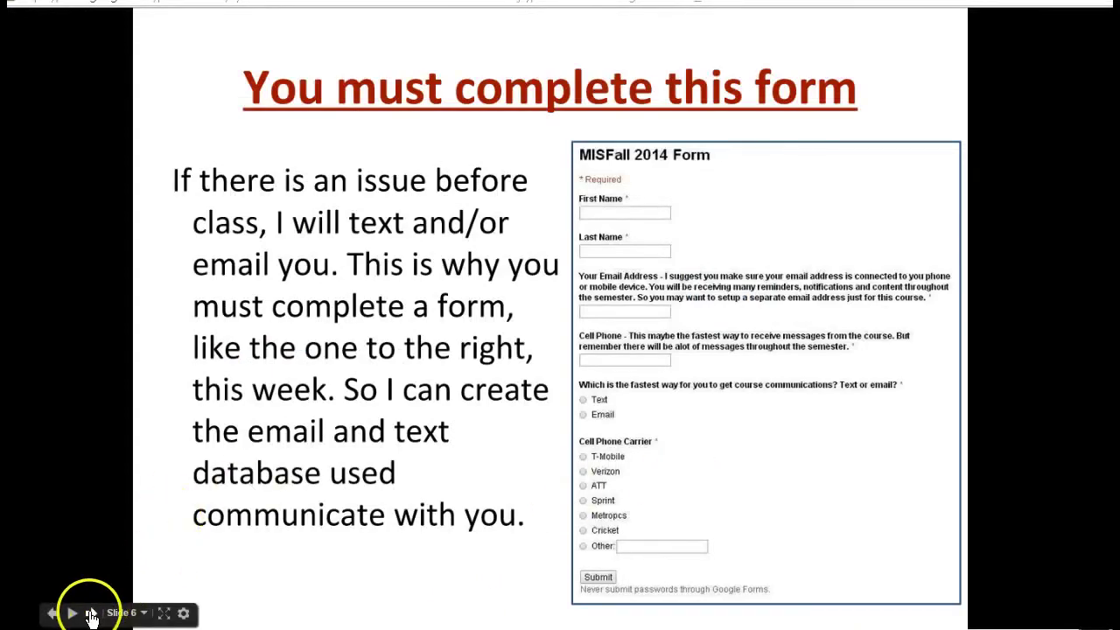
{"action": "left_click", "coordinate": [91, 612]}
{"action": "left_click", "coordinate": [91, 612]}
{"action": "left_click", "coordinate": [90, 612]}
{"action": "left_click", "coordinate": [90, 612]}
{"action": "left_click", "coordinate": [90, 613]}
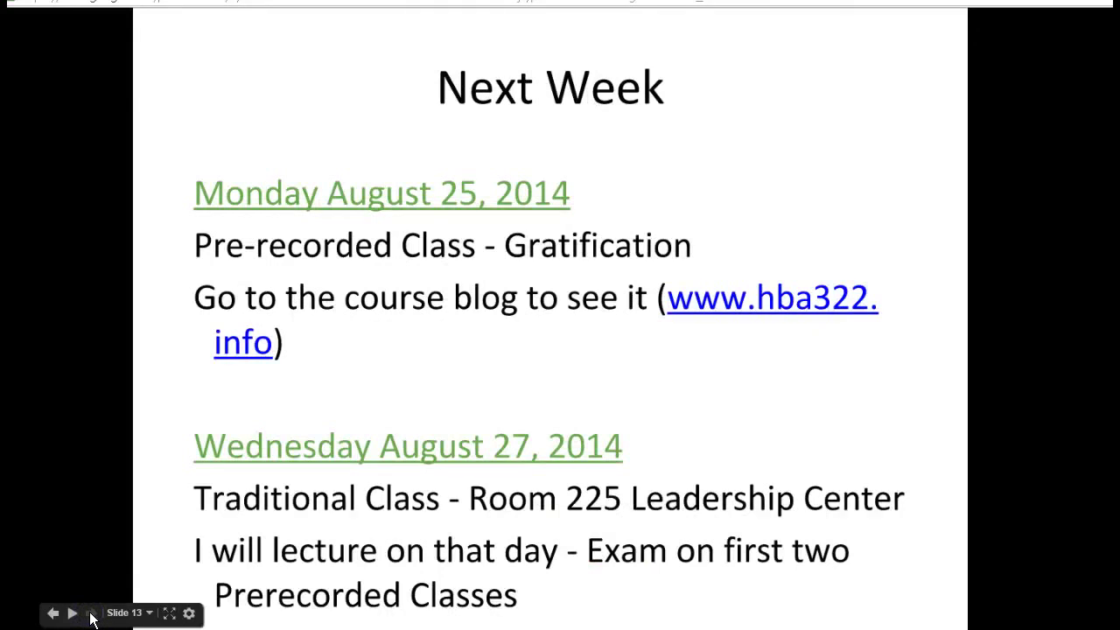
Step: Step back through the Youtube, Schoology and form slides to slide 3, 'Professor Sistrunk'
{"action": "left_click", "coordinate": [53, 613]}
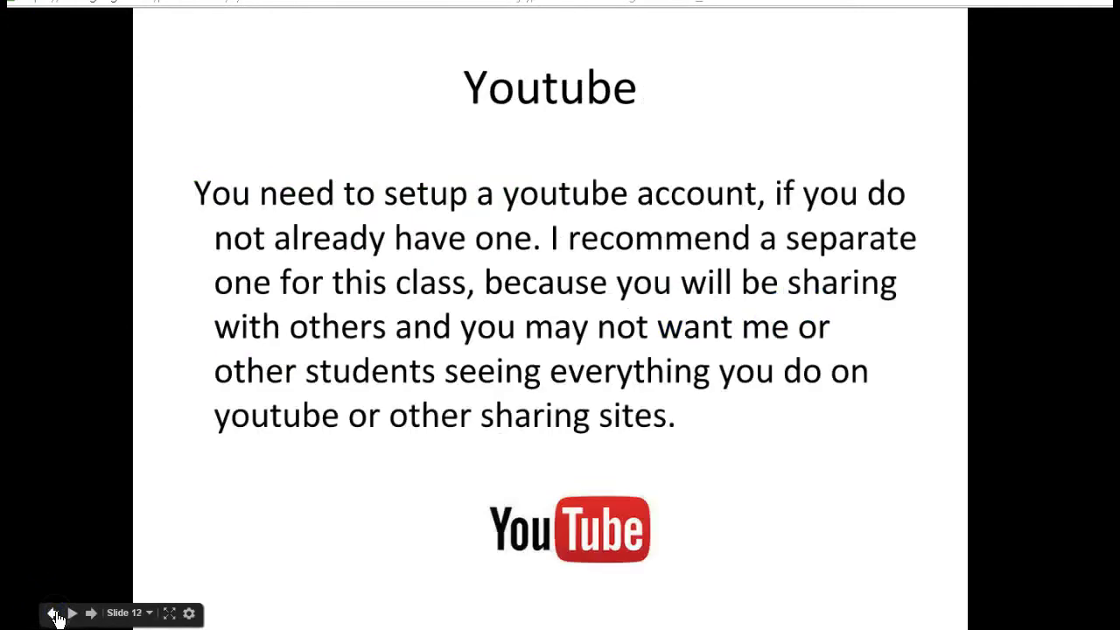
{"action": "left_click", "coordinate": [53, 614]}
{"action": "left_click", "coordinate": [53, 613]}
{"action": "left_click", "coordinate": [54, 613]}
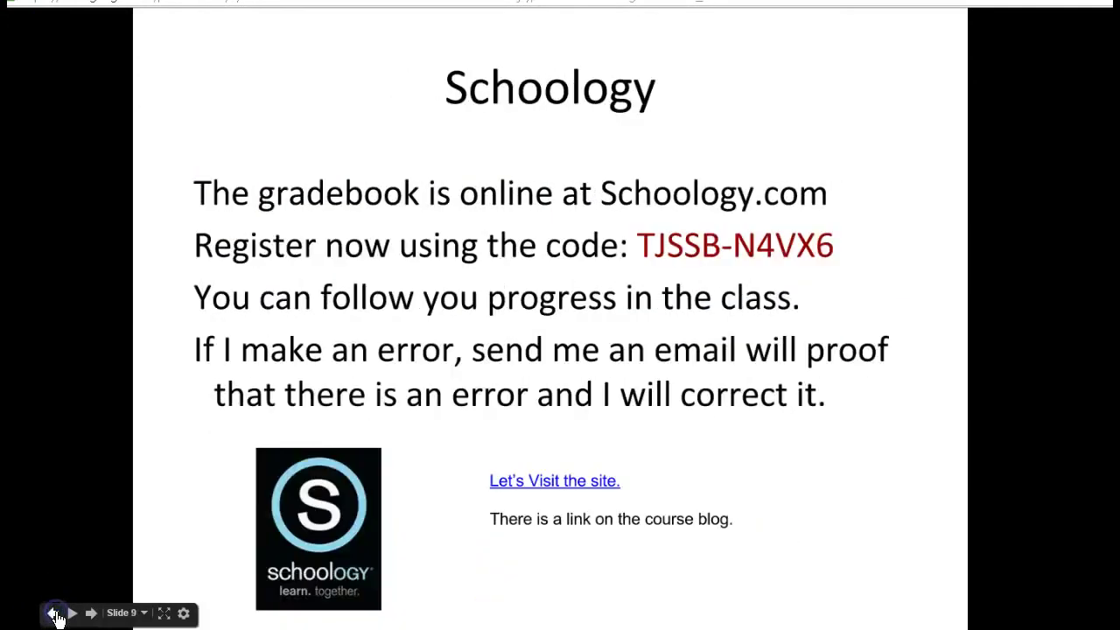
{"action": "left_click", "coordinate": [53, 613]}
{"action": "left_click", "coordinate": [53, 613]}
{"action": "left_click", "coordinate": [54, 613]}
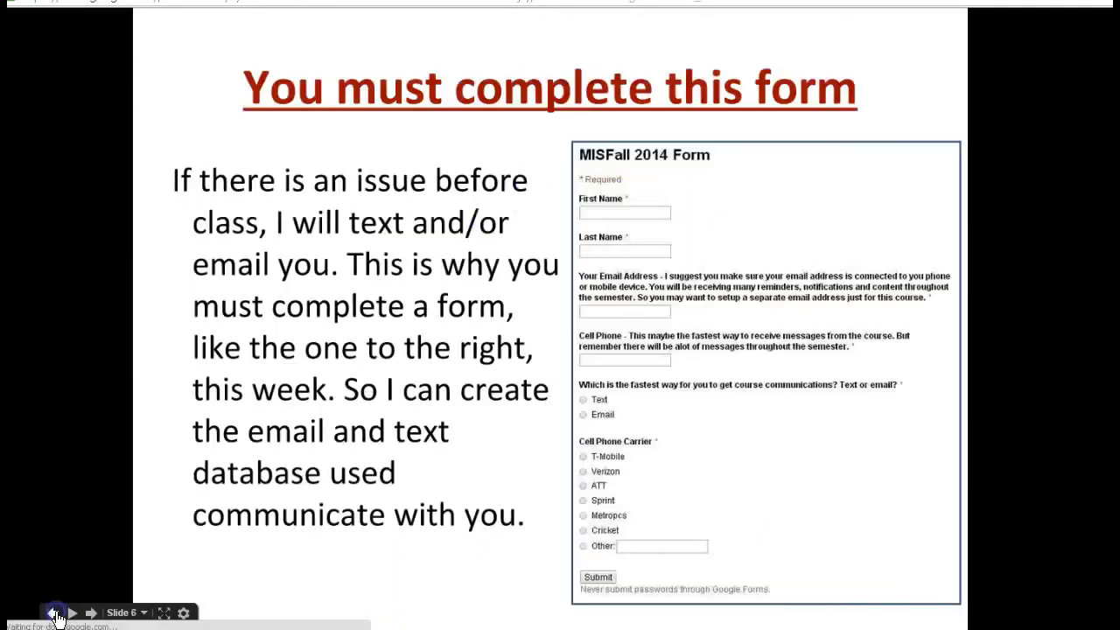
{"action": "left_click", "coordinate": [53, 613]}
{"action": "left_click", "coordinate": [54, 613]}
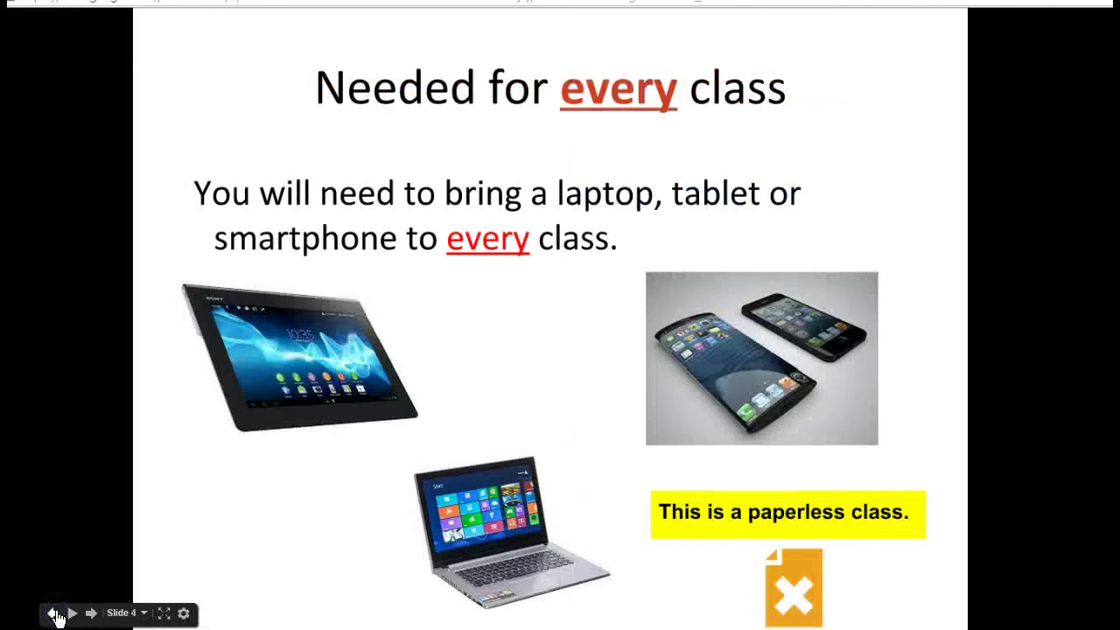
{"action": "left_click", "coordinate": [54, 614]}
{"action": "left_click", "coordinate": [87, 613]}
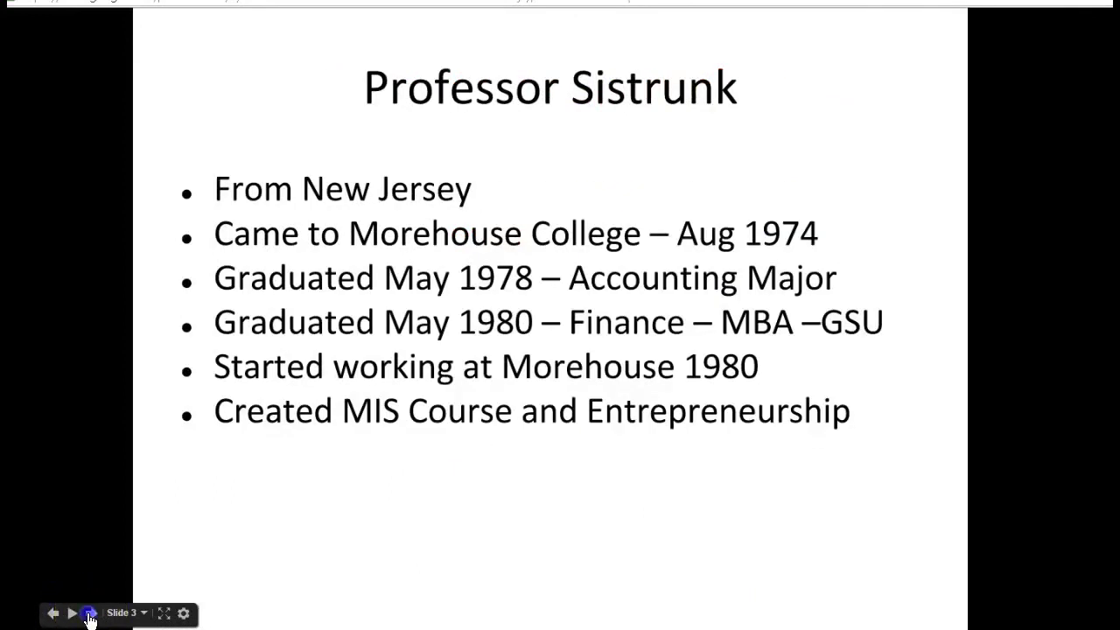